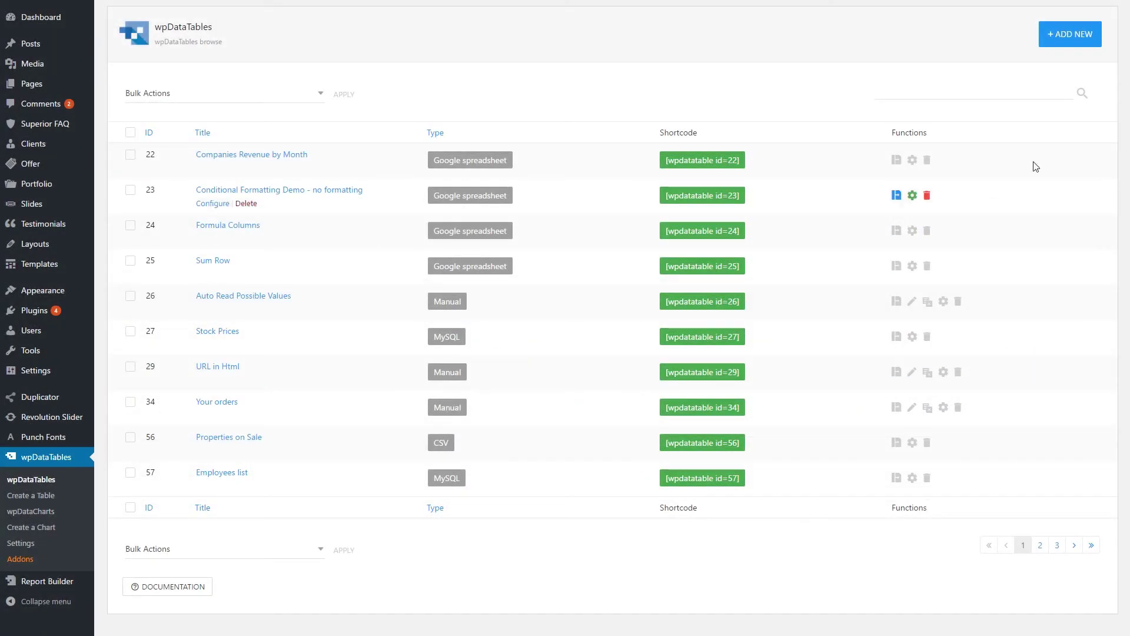
- Start a manually built table and name it Employees
{"action": "left_click", "coordinate": [1070, 41]}
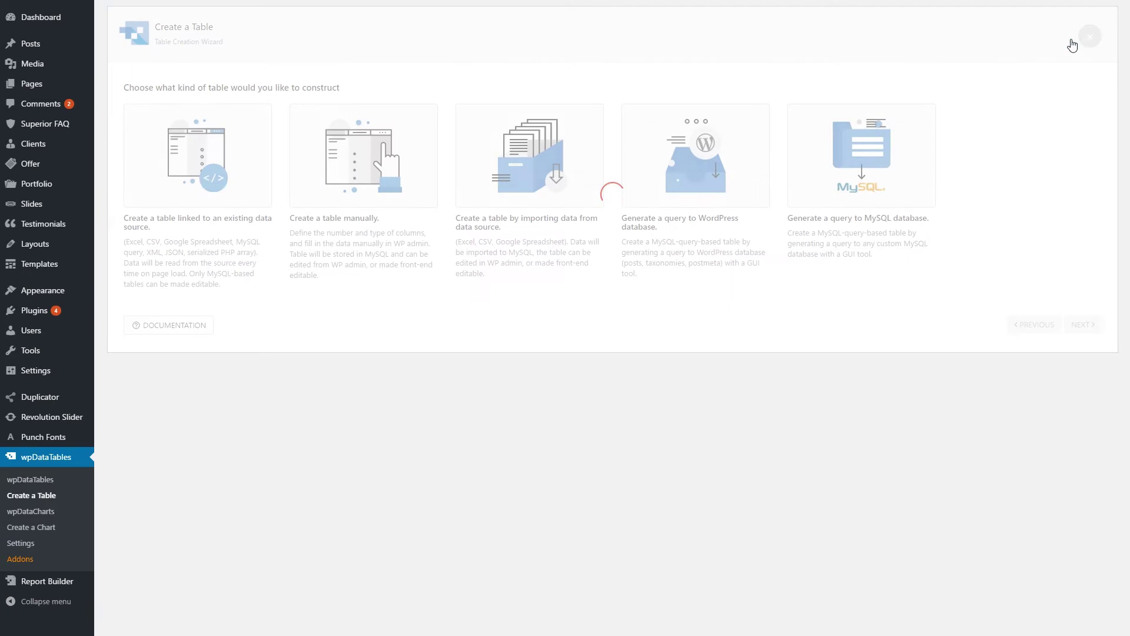
{"action": "left_click", "coordinate": [363, 156]}
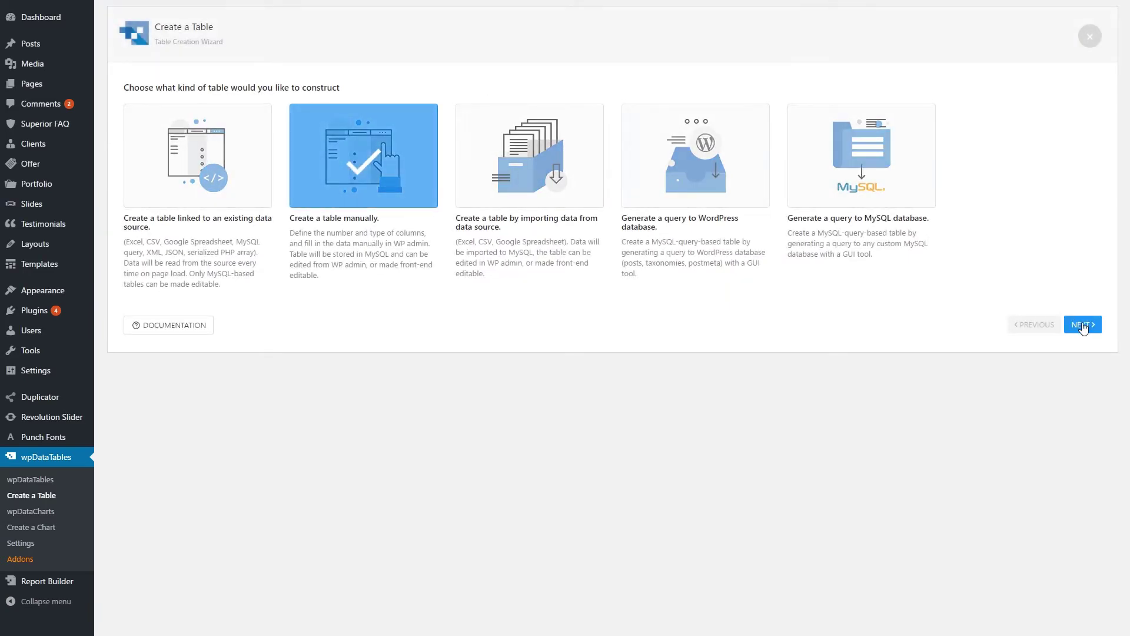
{"action": "left_click", "coordinate": [1082, 326]}
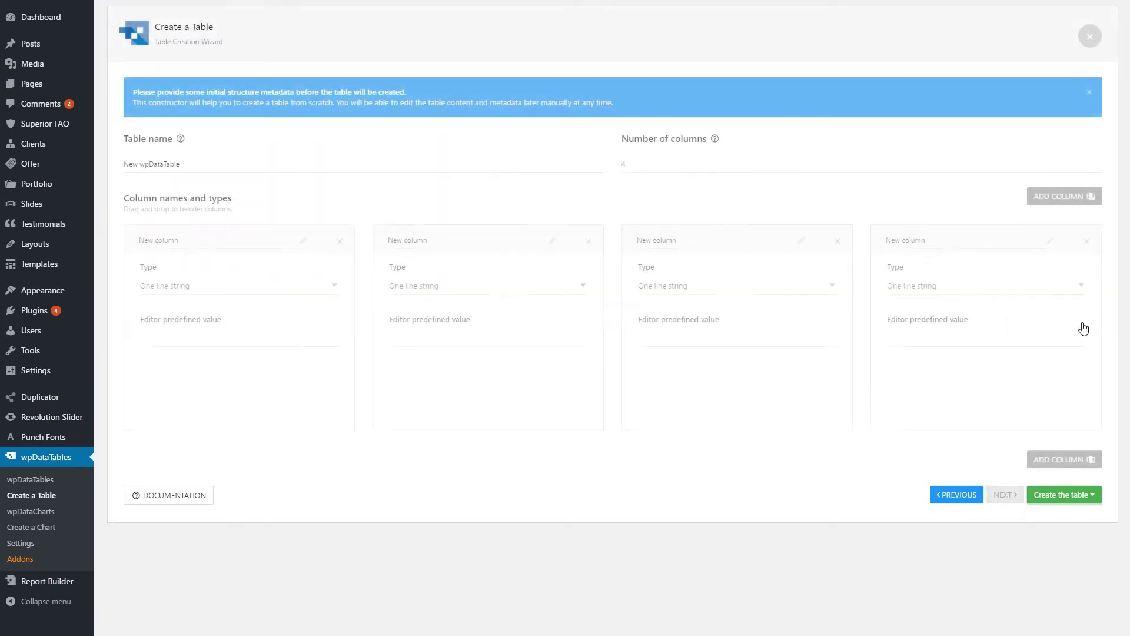
{"action": "triple_click", "coordinate": [182, 164]}
{"action": "type", "text": "Employees"}
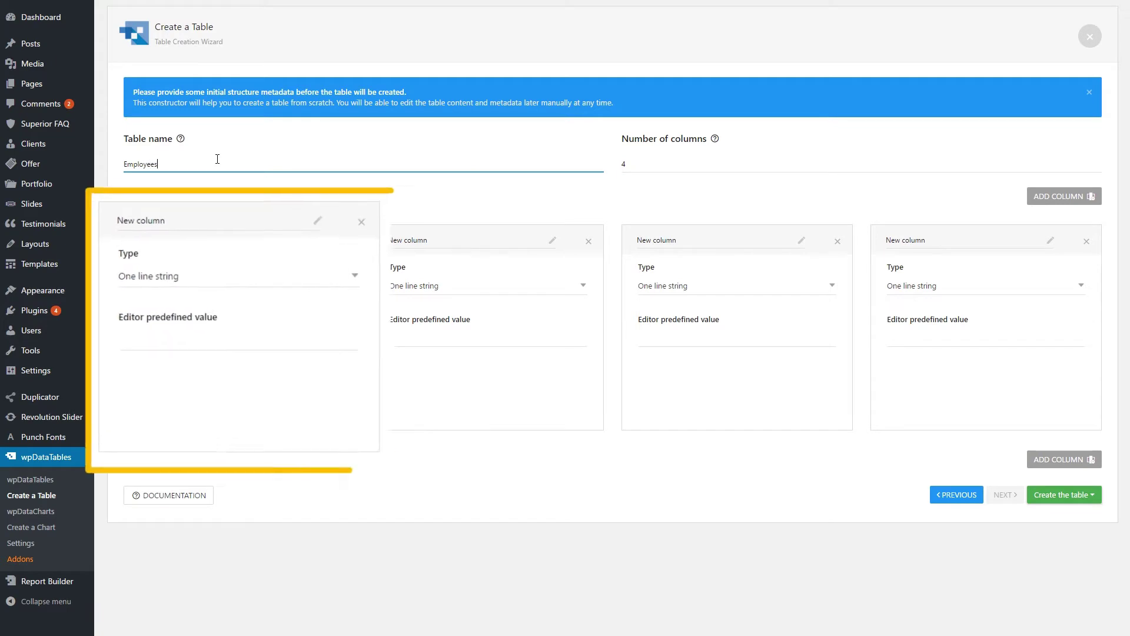
- Define a Name column and a Date-type Birthdate column, deleting the two extra columns
{"action": "triple_click", "coordinate": [204, 240]}
{"action": "type", "text": "Name"}
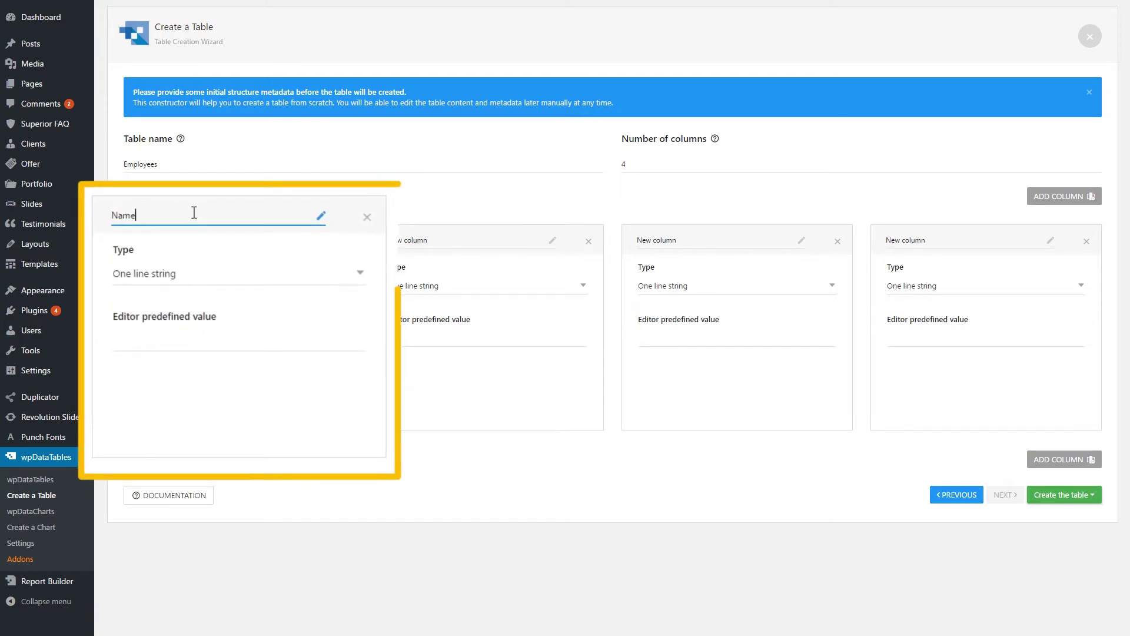
{"action": "triple_click", "coordinate": [440, 240]}
{"action": "type", "text": "Birthdate"}
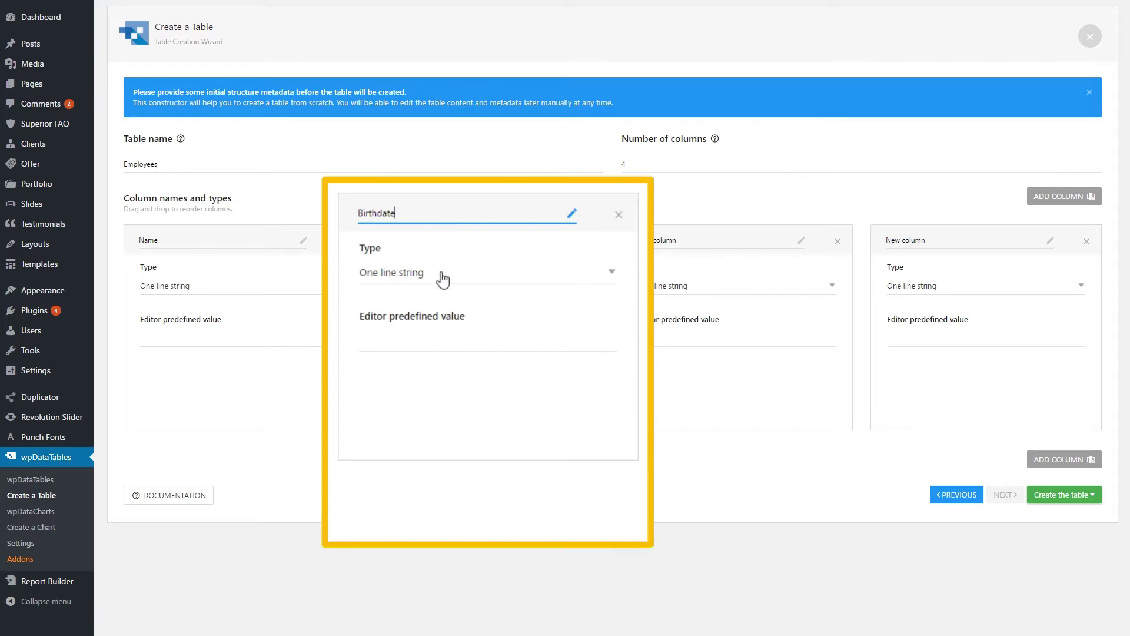
{"action": "left_click", "coordinate": [439, 277]}
{"action": "left_click", "coordinate": [406, 484]}
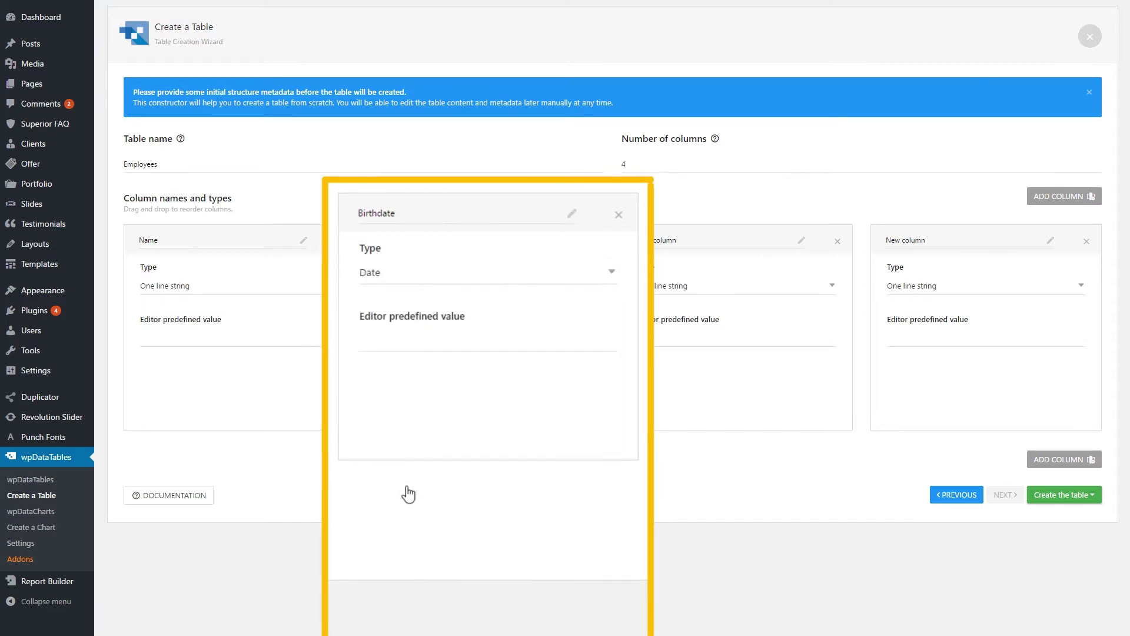
{"action": "left_click", "coordinate": [838, 242]}
{"action": "left_click", "coordinate": [837, 241]}
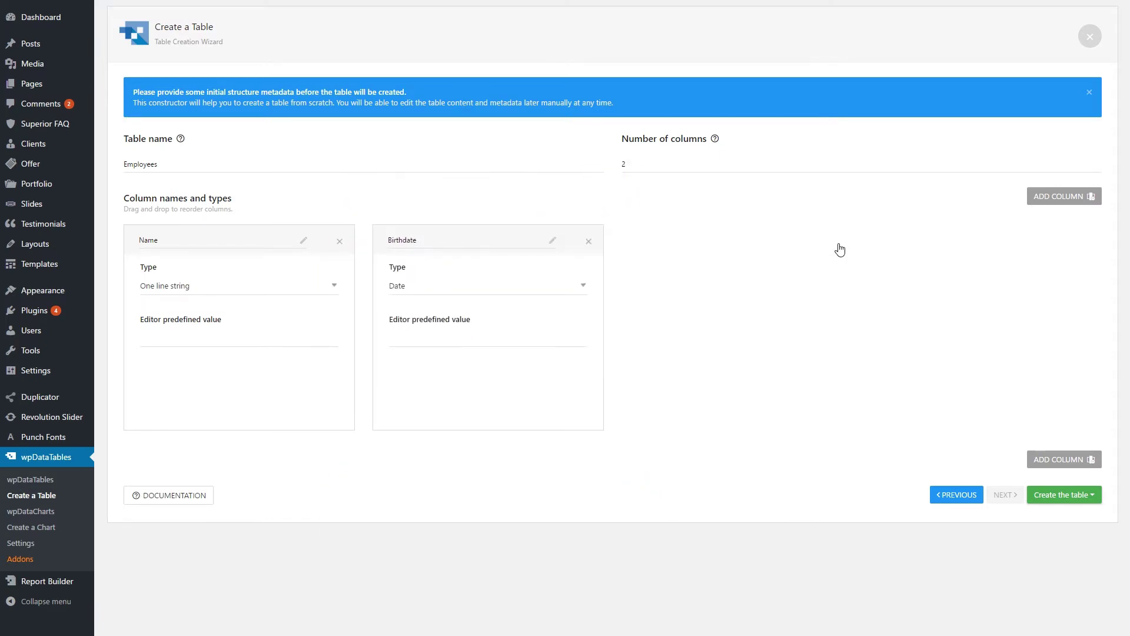
{"action": "left_click", "coordinate": [1063, 494]}
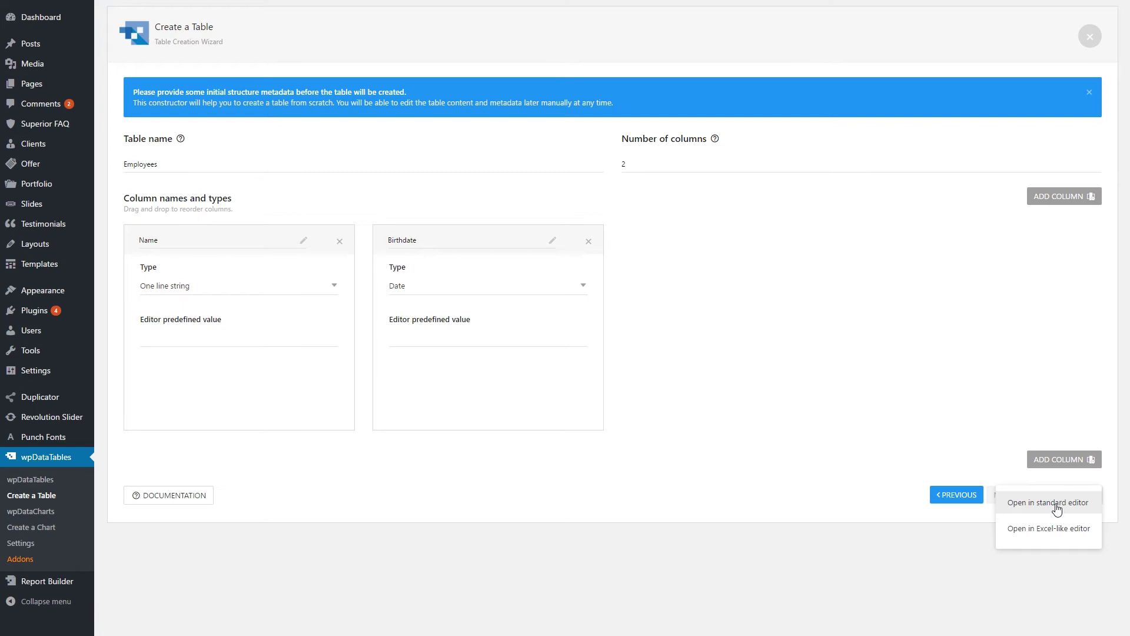
- Create the table in the standard editor and add John Smith, born 06/05/2017
{"action": "left_click", "coordinate": [1057, 503]}
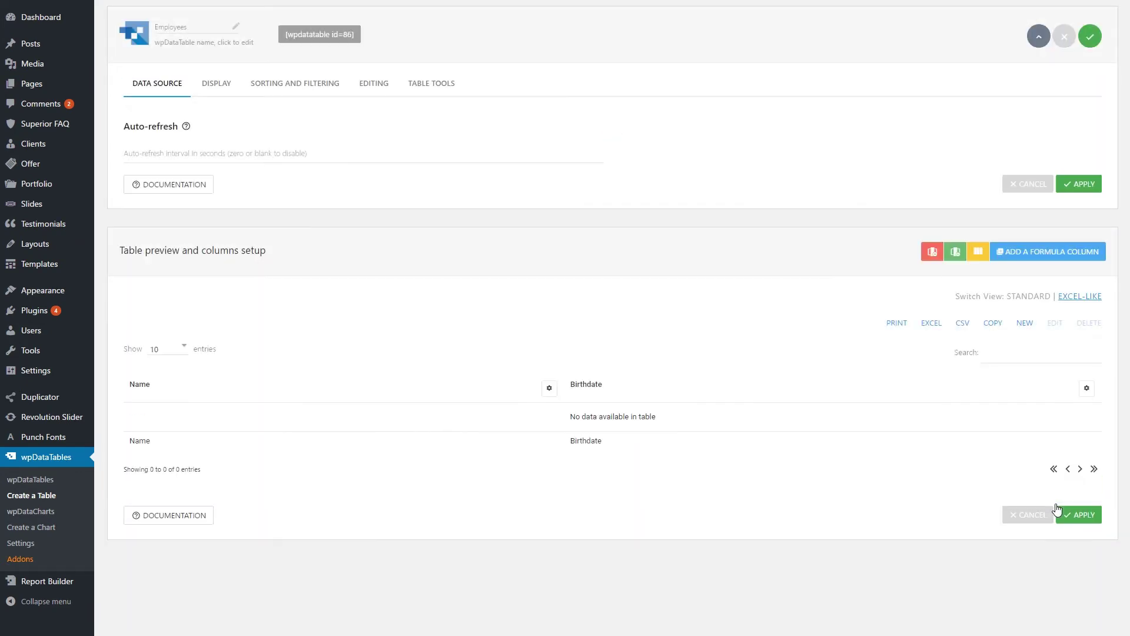
{"action": "left_click", "coordinate": [1026, 324]}
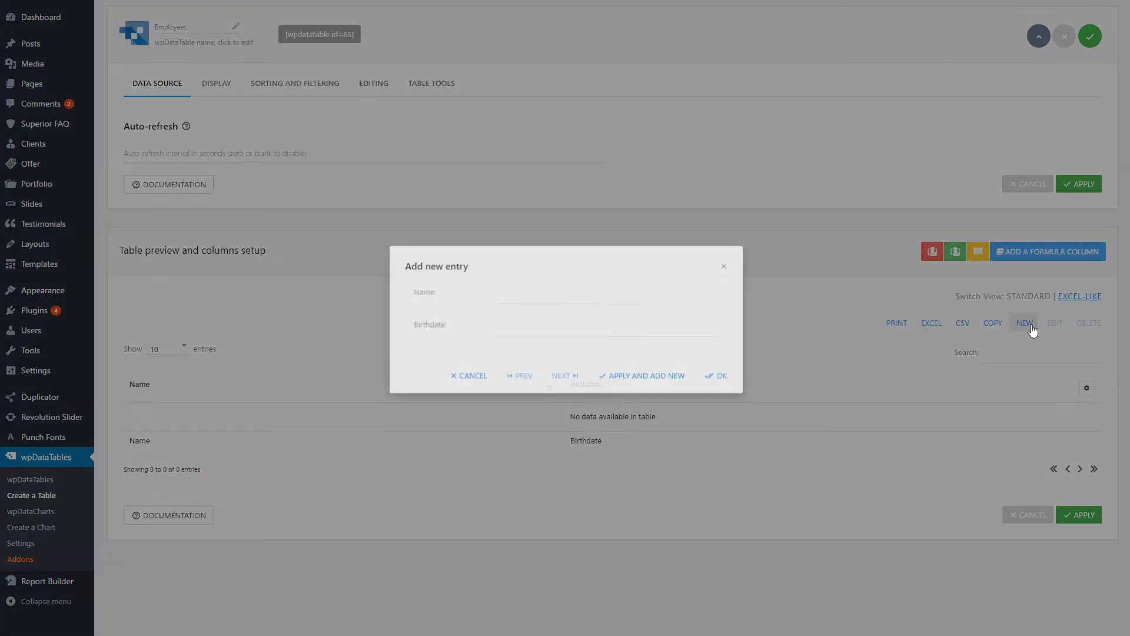
{"action": "left_click", "coordinate": [576, 308]}
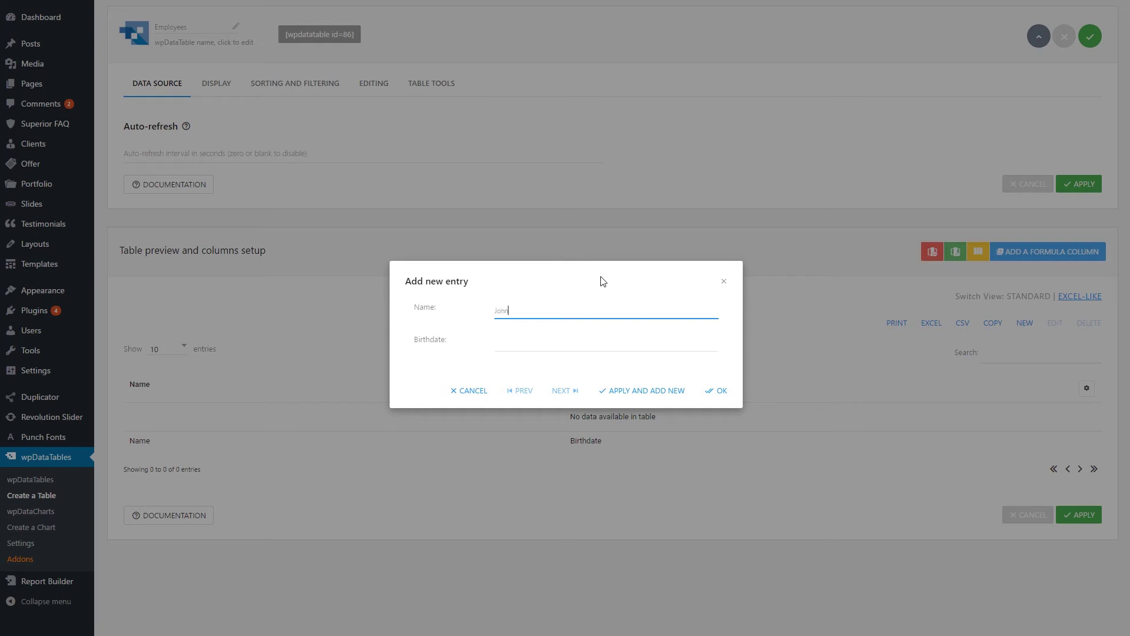
{"action": "type", "text": "John Smith"}
{"action": "left_click", "coordinate": [566, 343]}
{"action": "left_click", "coordinate": [537, 460]}
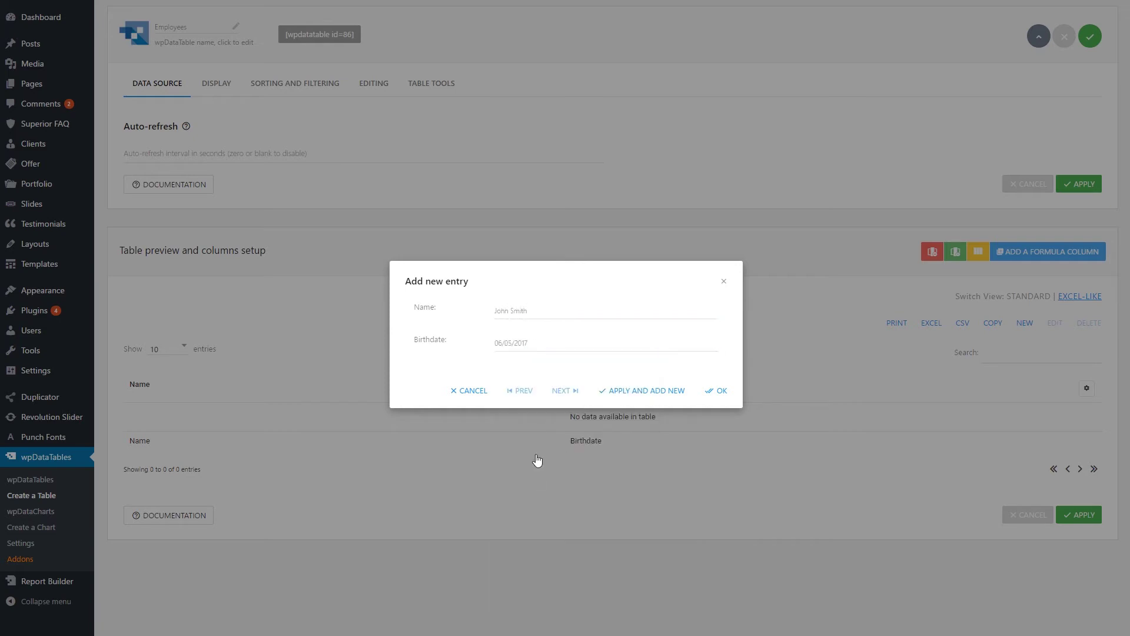
{"action": "left_click", "coordinate": [653, 394]}
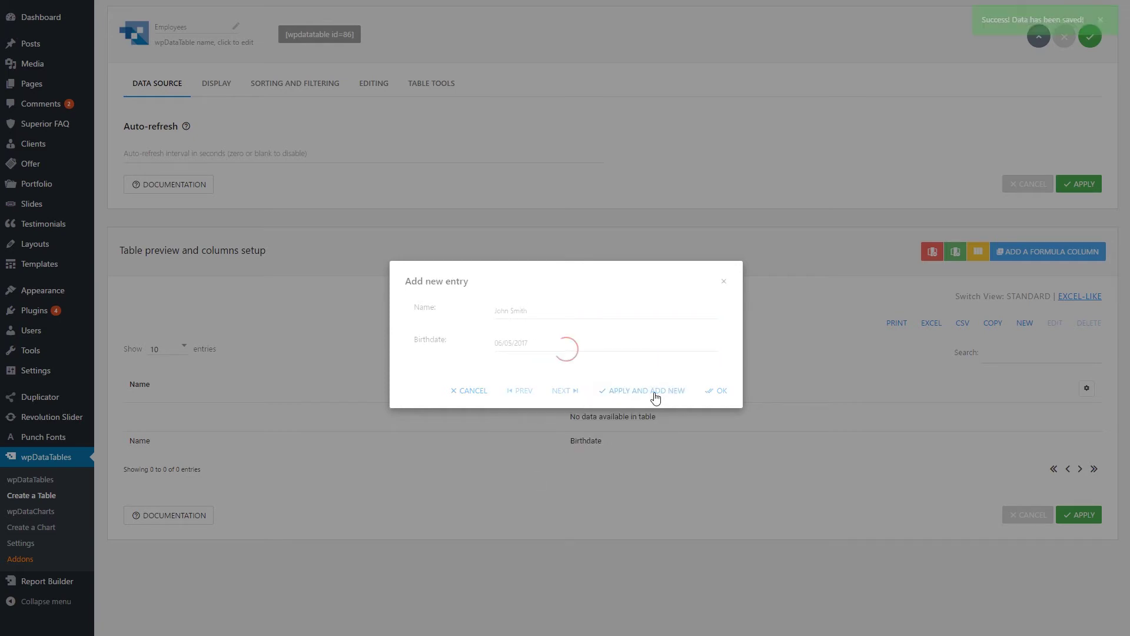
- Add Rocky, born 06/12/2017, and a third employee born 06/22/2017
{"action": "type", "text": "Rocky Bilboa"}
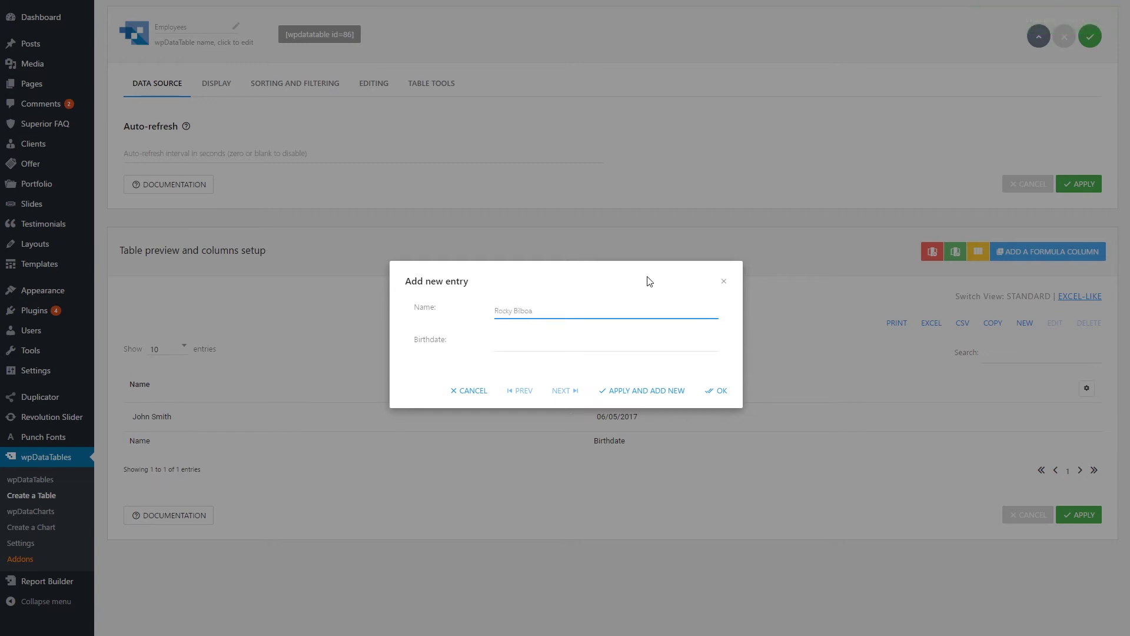
{"action": "left_click", "coordinate": [643, 341]}
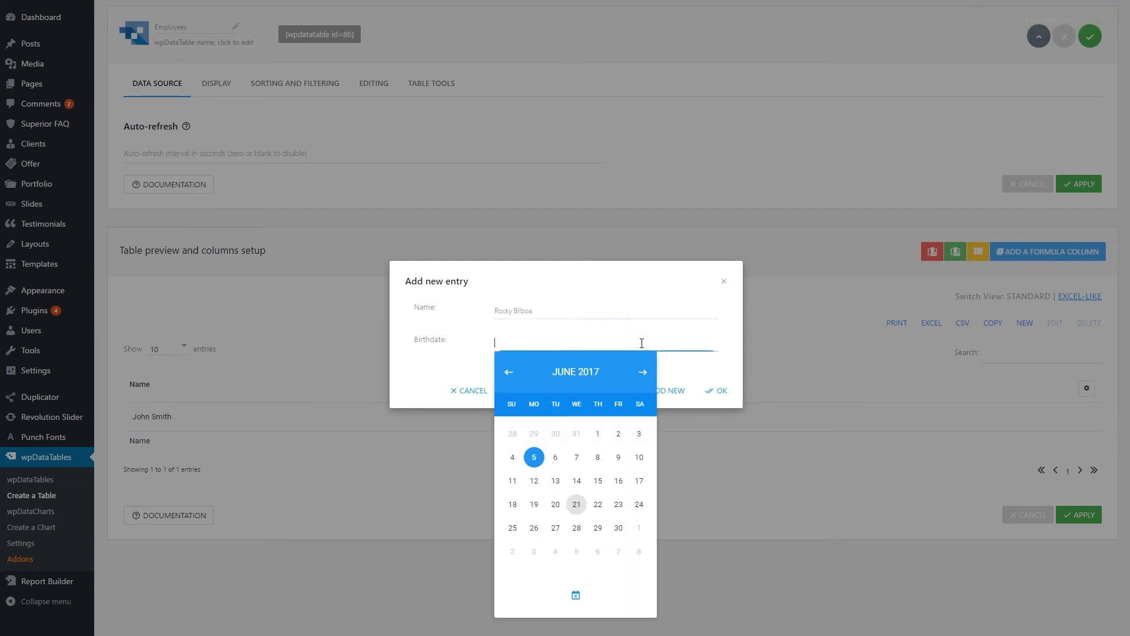
{"action": "left_click", "coordinate": [538, 476]}
{"action": "left_click", "coordinate": [650, 398]}
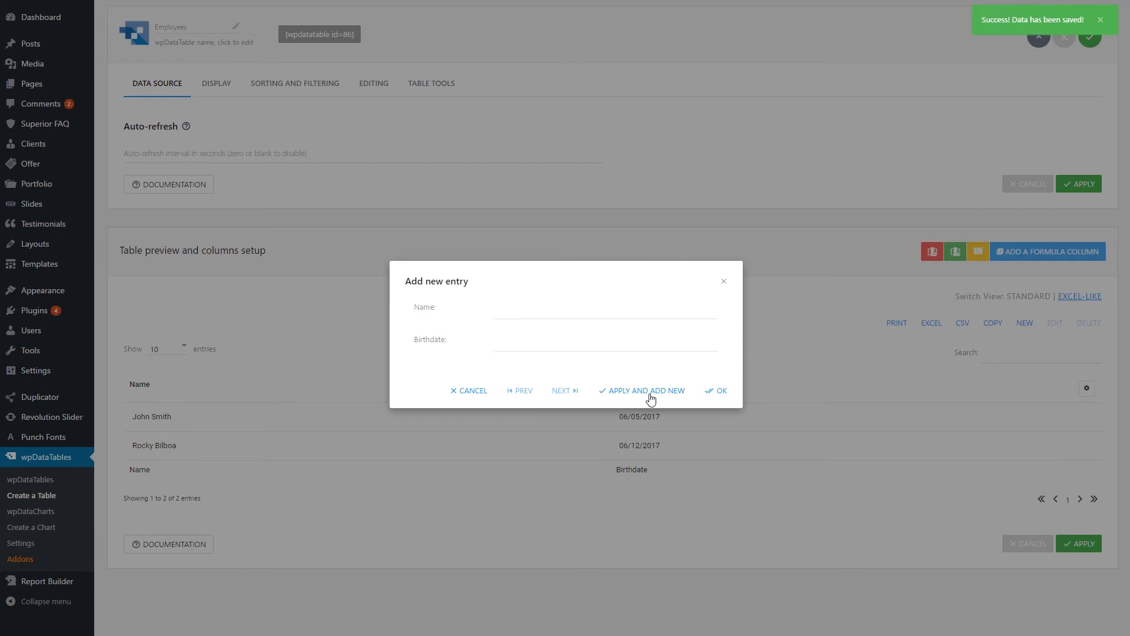
{"action": "type", "text": "Barack Snowbama"}
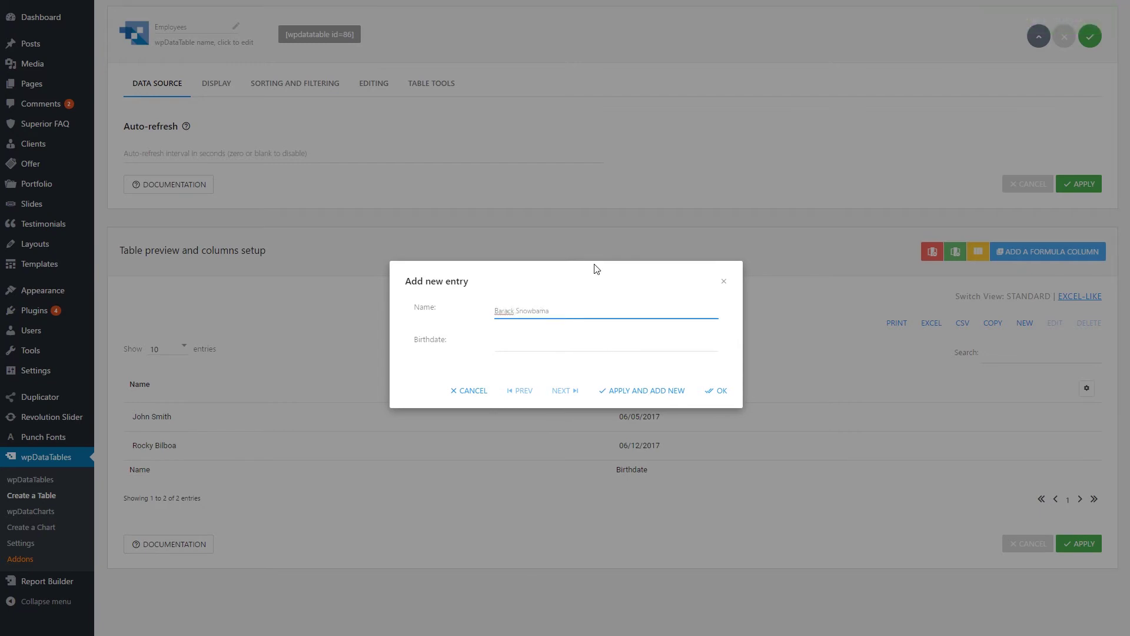
{"action": "left_click", "coordinate": [570, 354]}
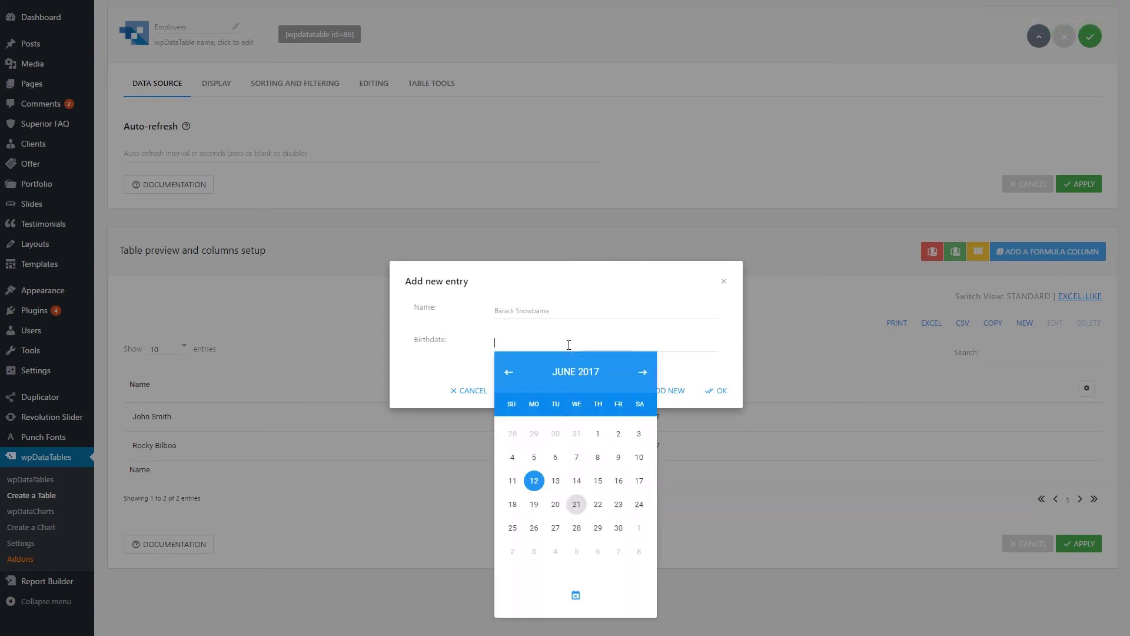
{"action": "left_click", "coordinate": [598, 504]}
{"action": "left_click", "coordinate": [720, 392]}
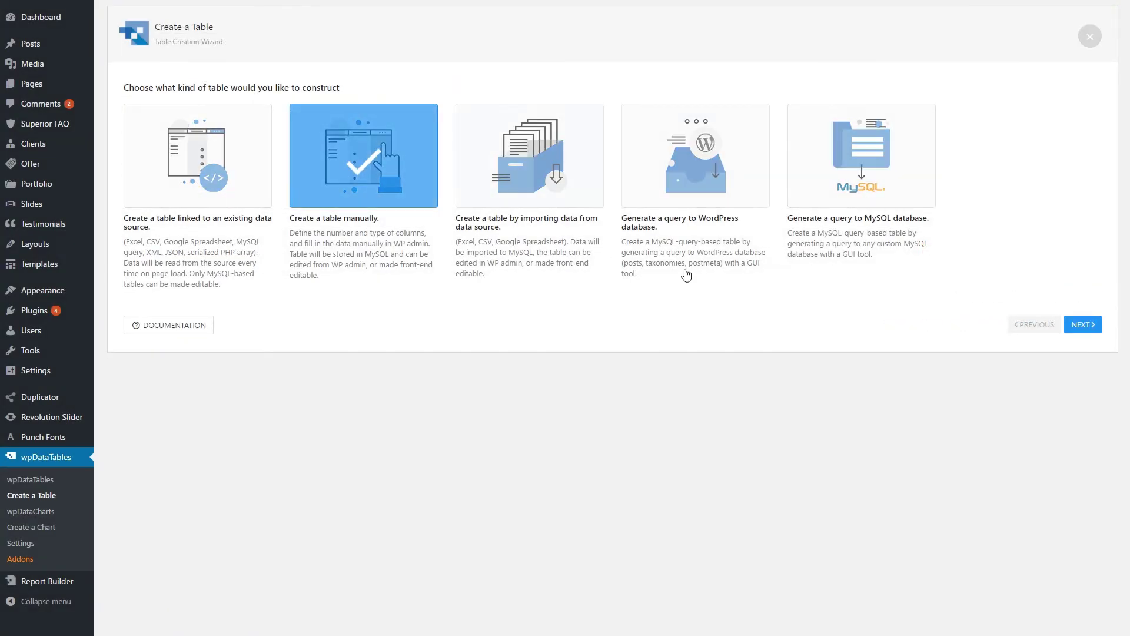
- Name the new table Work orders, with a first column called Work order name
{"action": "left_click", "coordinate": [1069, 326]}
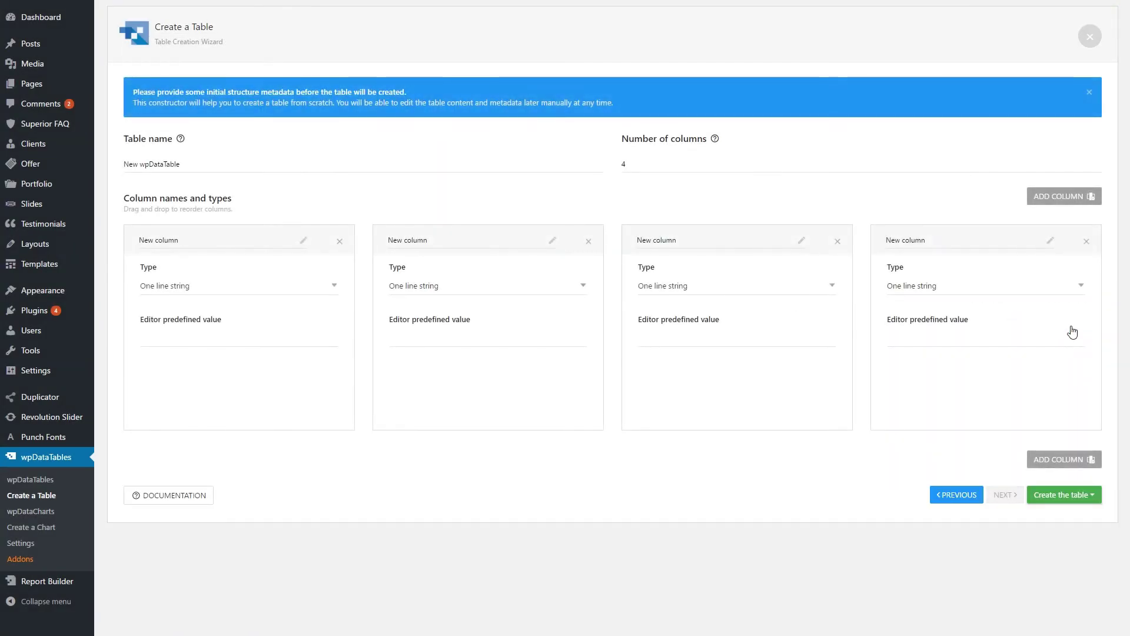
{"action": "triple_click", "coordinate": [270, 160]}
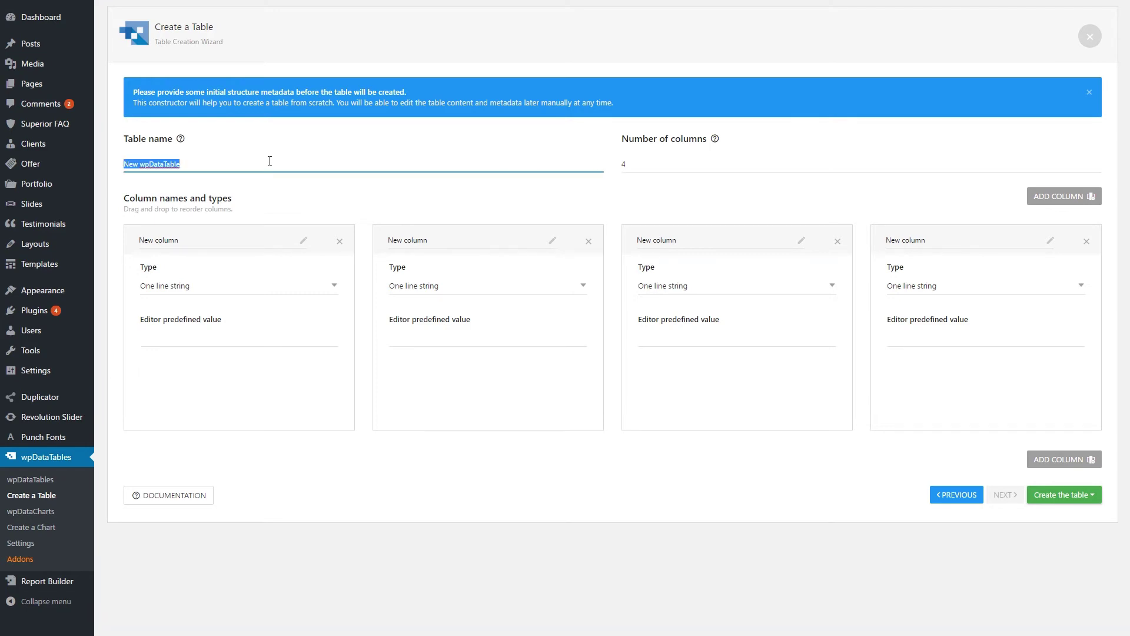
{"action": "type", "text": "Work orders"}
{"action": "triple_click", "coordinate": [227, 234]}
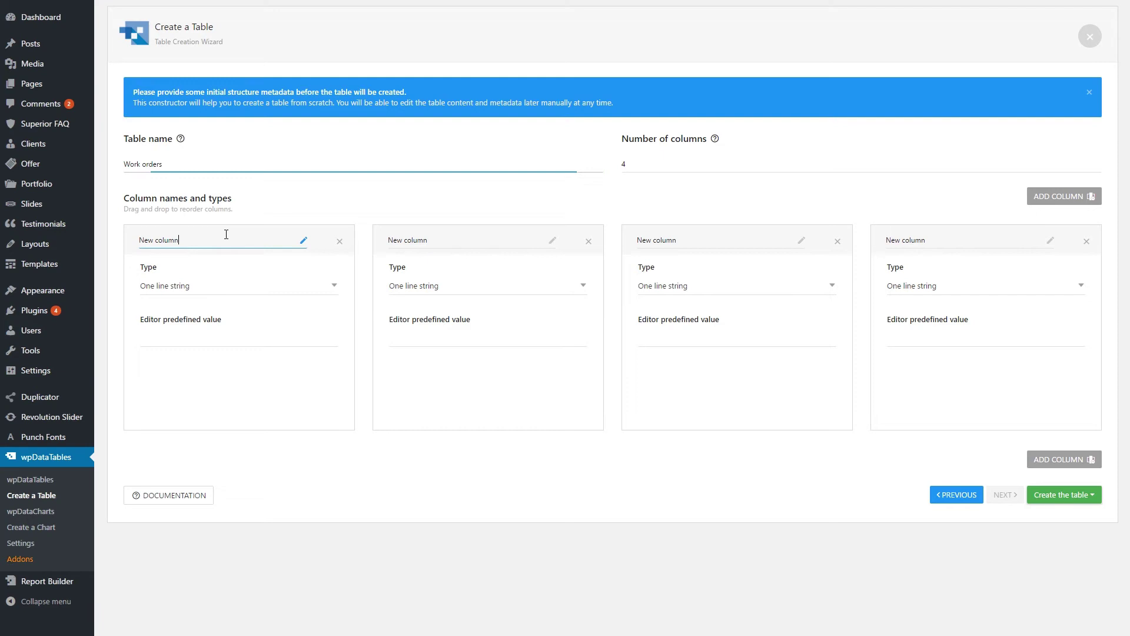
{"action": "type", "text": "Work order name"}
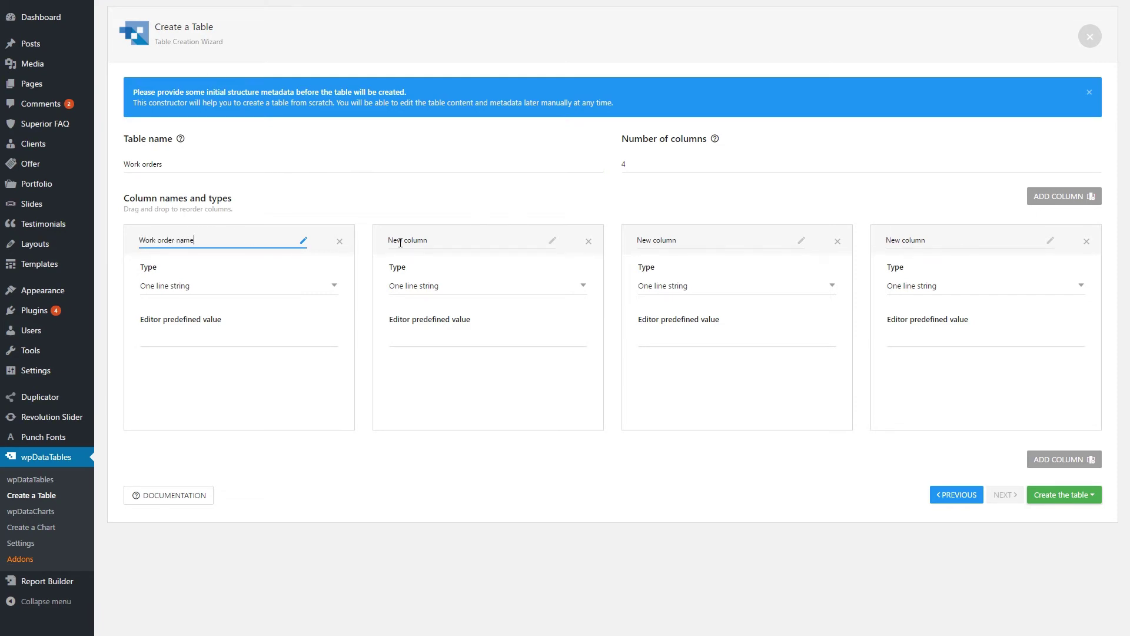
- Add a second column, Work order date, with the Date type
{"action": "triple_click", "coordinate": [448, 241]}
{"action": "type", "text": "Work order date"}
{"action": "left_click", "coordinate": [452, 291]}
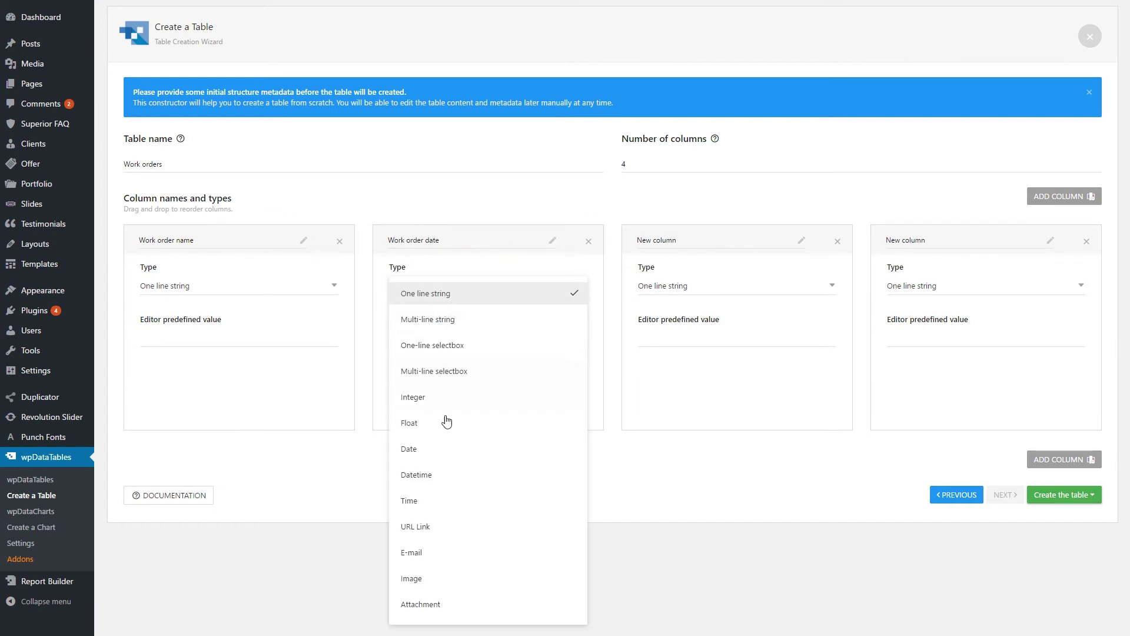
{"action": "left_click", "coordinate": [468, 446]}
- Make the third column an Integer called Employee, delete the fourth column, and create the table
{"action": "left_click", "coordinate": [703, 238]}
{"action": "triple_click", "coordinate": [702, 239]}
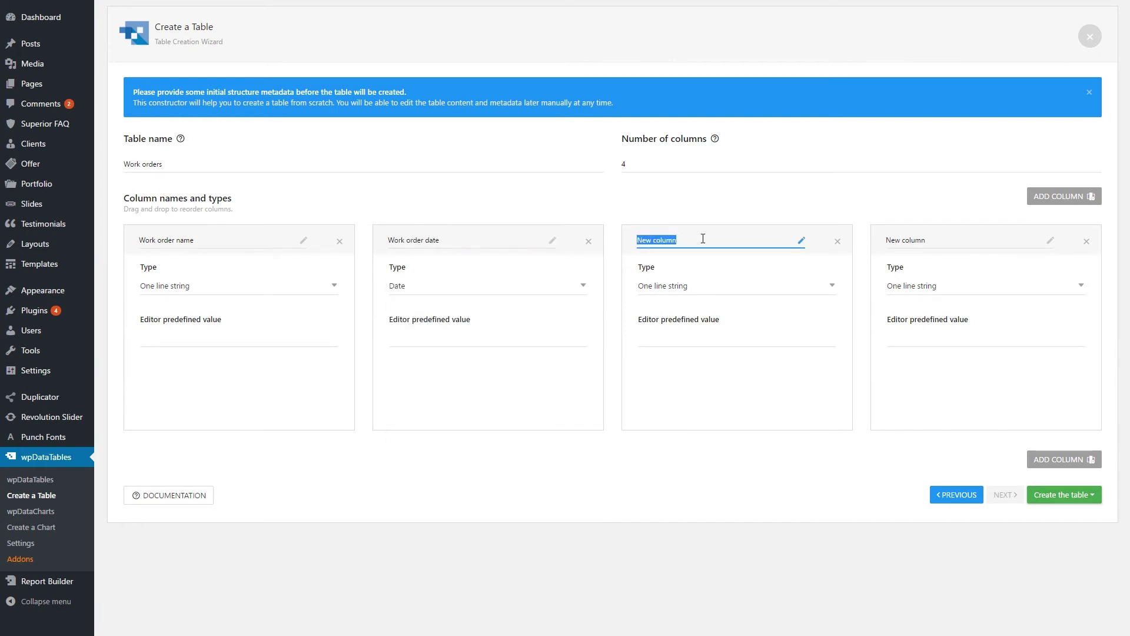
{"action": "type", "text": "Employee"}
{"action": "left_click", "coordinate": [692, 287]}
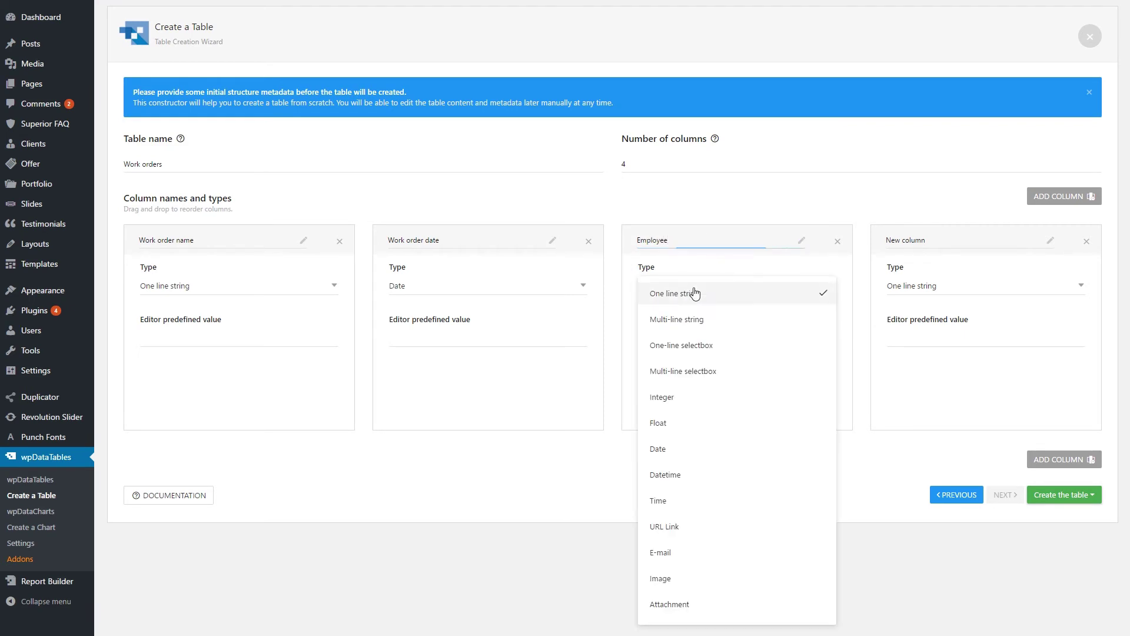
{"action": "left_click", "coordinate": [668, 399]}
{"action": "left_click", "coordinate": [1088, 242]}
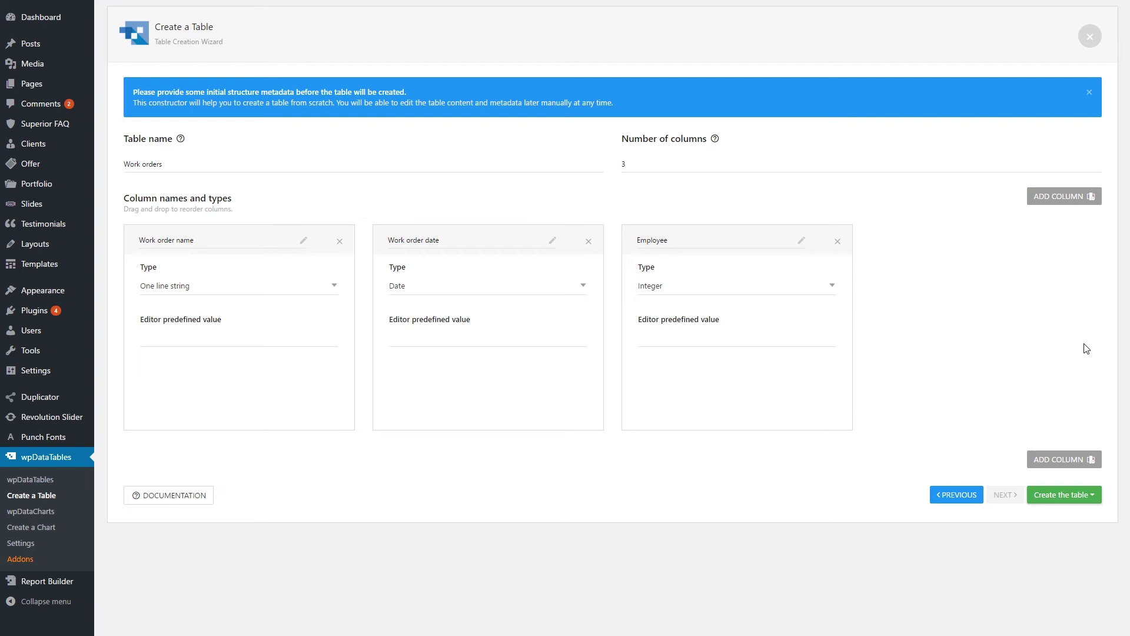
{"action": "left_click", "coordinate": [1061, 496]}
{"action": "left_click", "coordinate": [1062, 507]}
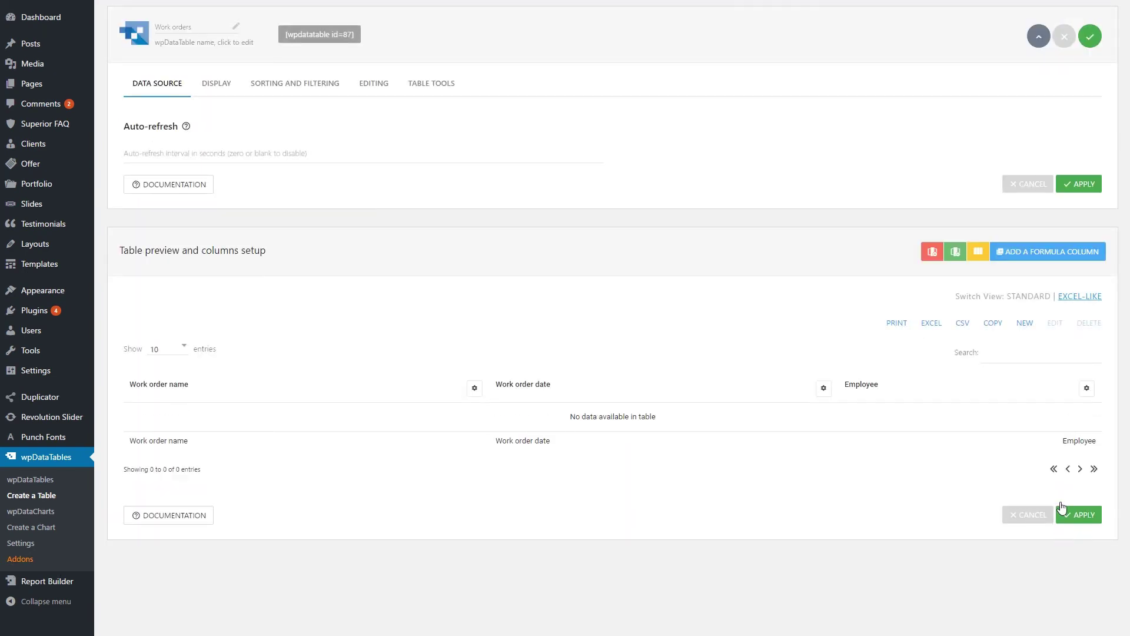
- Add the row Task 1, dated 06/26/2017, with Employee value 1
{"action": "left_click", "coordinate": [1024, 323]}
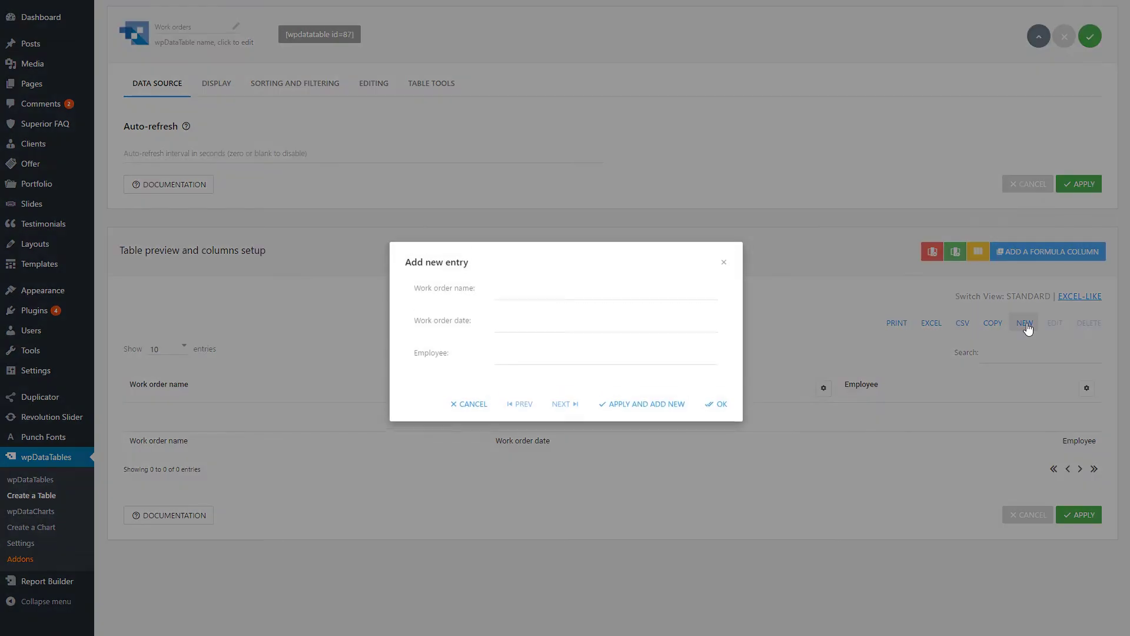
{"action": "left_click", "coordinate": [554, 299]}
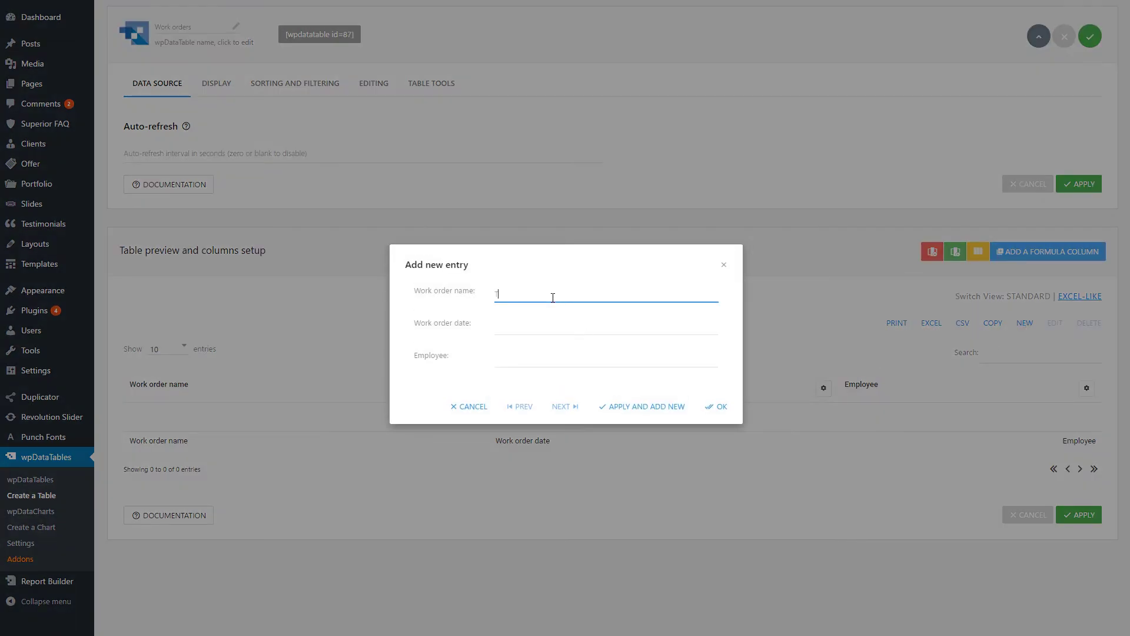
{"action": "left_click", "coordinate": [534, 322]}
{"action": "left_click", "coordinate": [536, 510]}
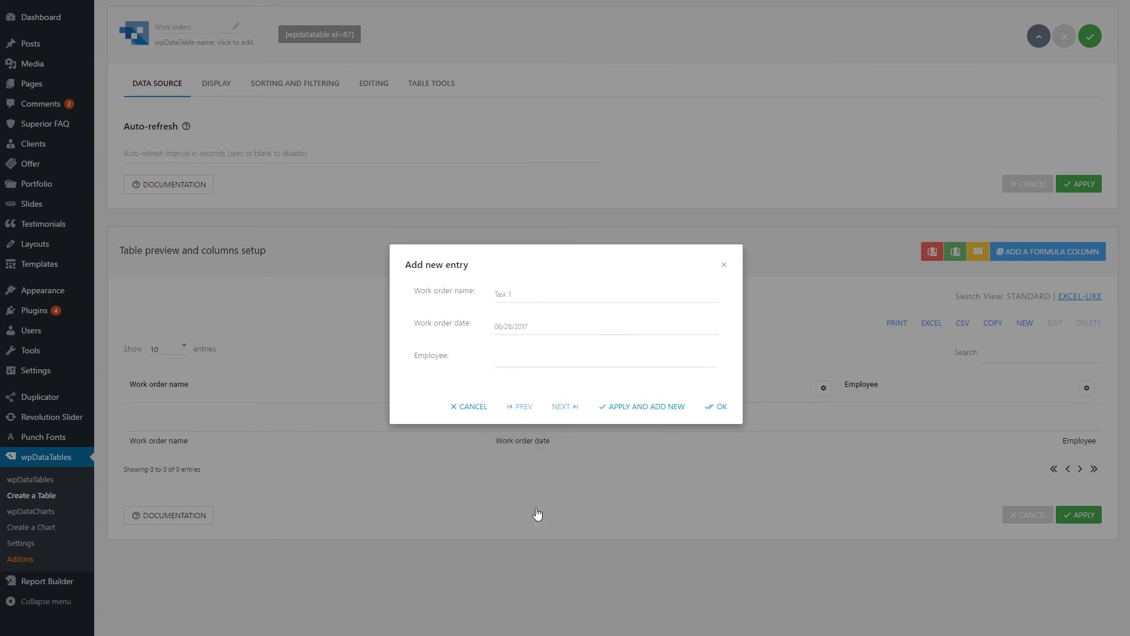
{"action": "left_click", "coordinate": [499, 361]}
{"action": "type", "text": "1"}
{"action": "left_click", "coordinate": [712, 409]}
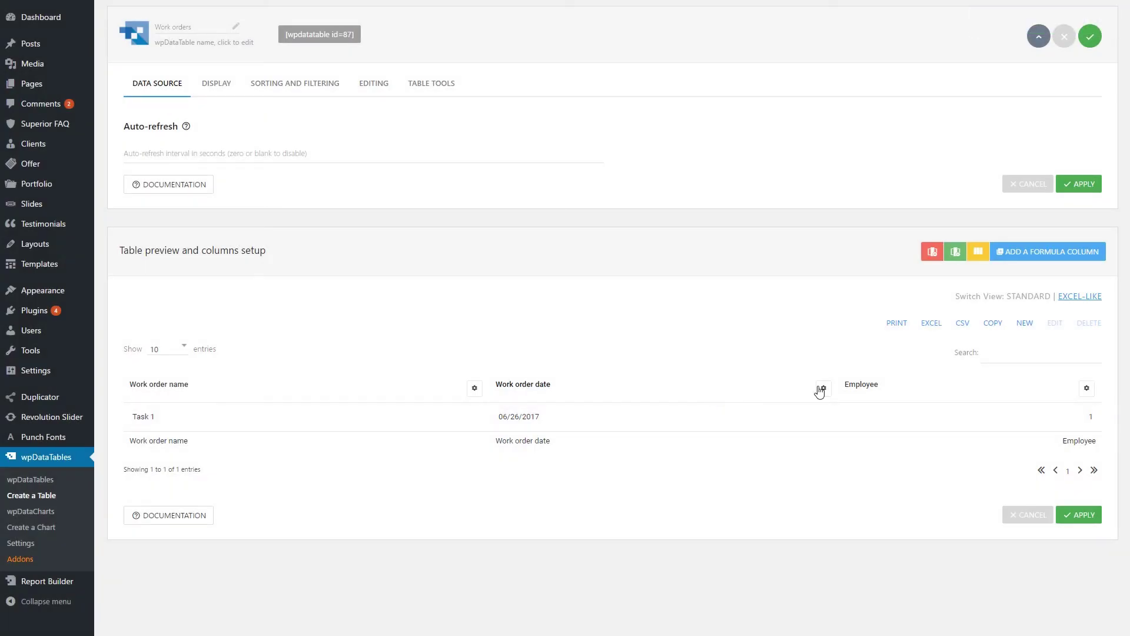
- In the Employee column's data settings, set type String and possible values to foreign key
{"action": "left_click", "coordinate": [1086, 388]}
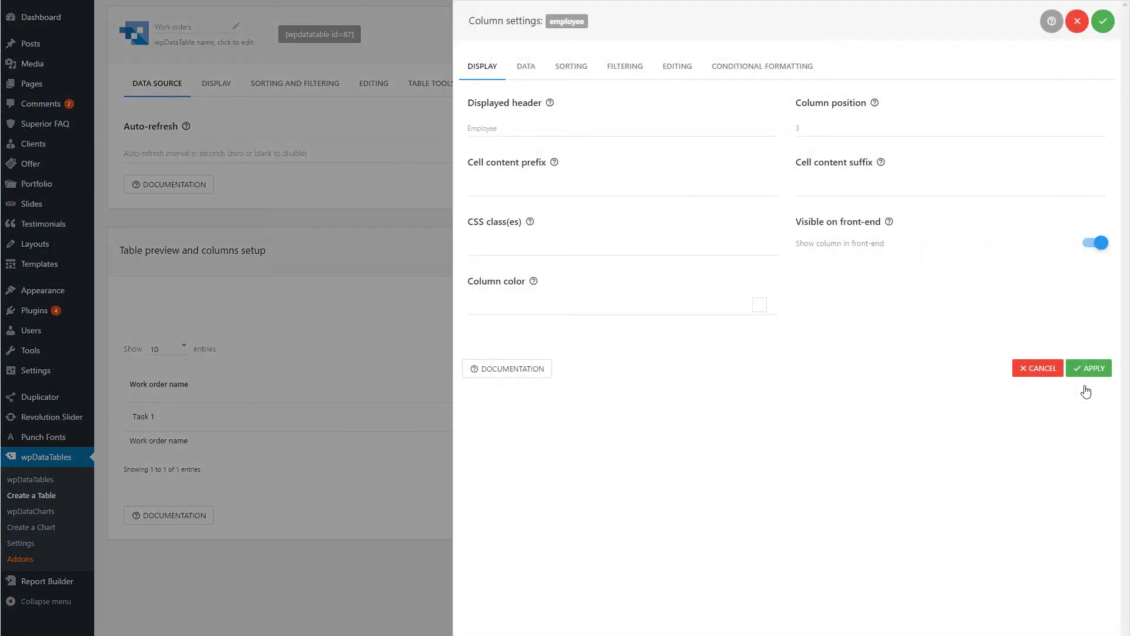
{"action": "left_click", "coordinate": [537, 71]}
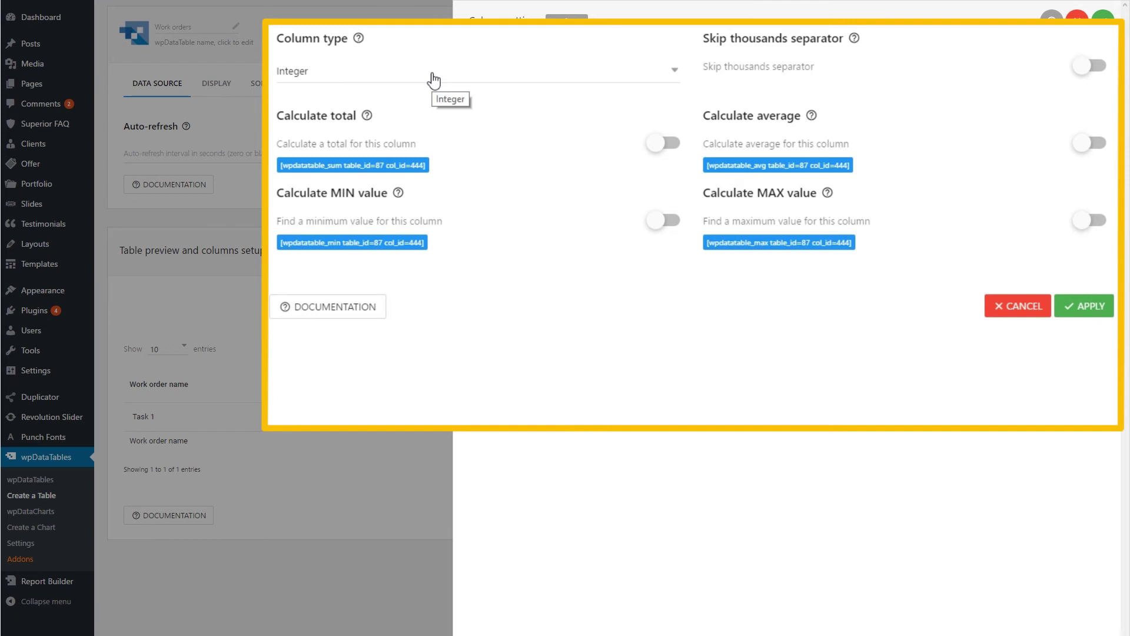
{"action": "left_click", "coordinate": [434, 80]}
{"action": "left_click", "coordinate": [434, 82]}
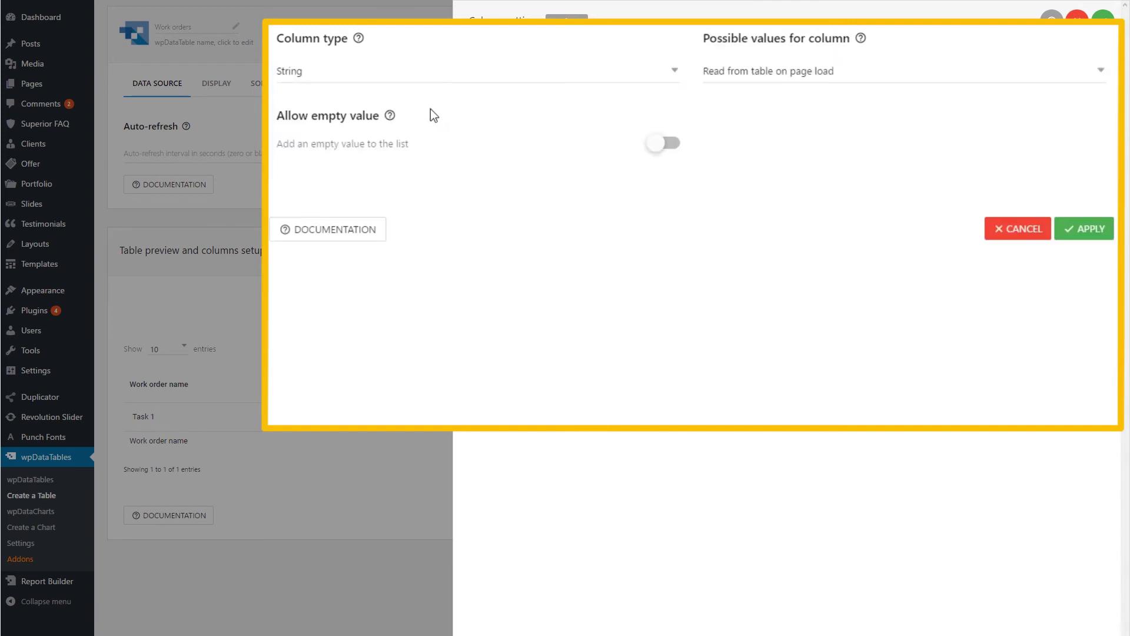
{"action": "left_click", "coordinate": [757, 78]}
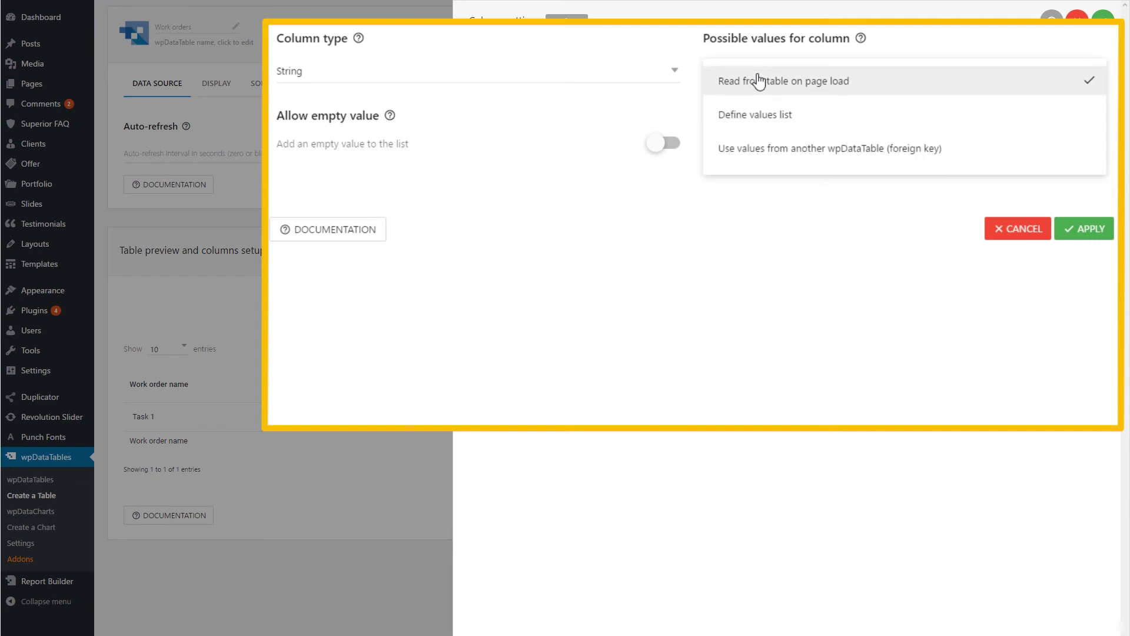
{"action": "left_click", "coordinate": [770, 150]}
- Link the column to Employees (id 86), displaying Name and storing wdt_ID, then apply
{"action": "left_click", "coordinate": [532, 187]}
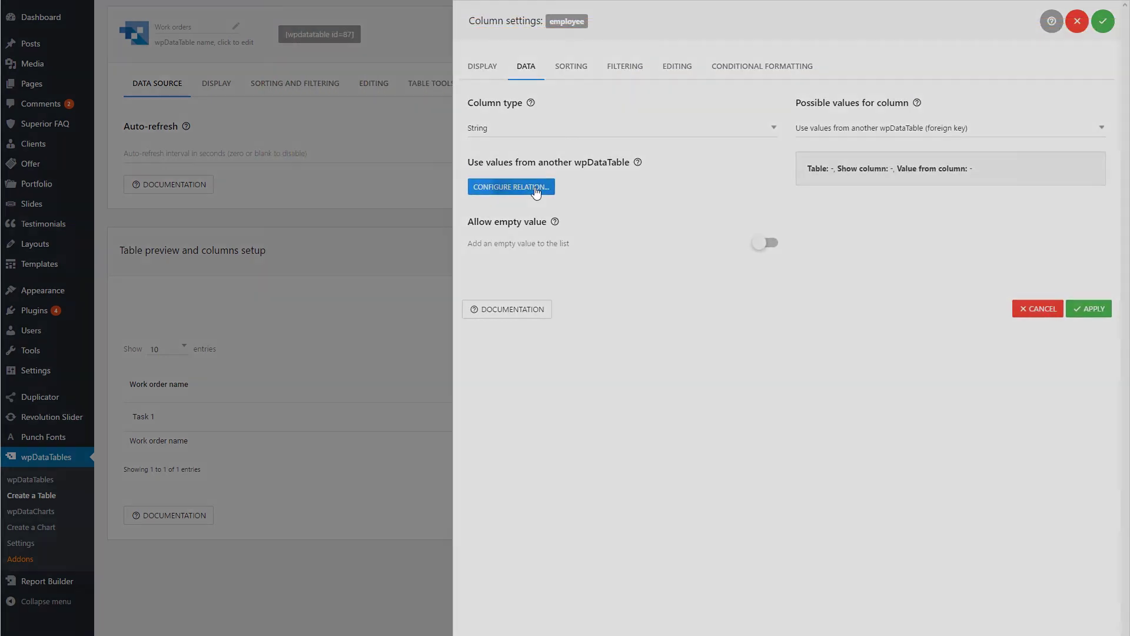
{"action": "left_click", "coordinate": [551, 278]}
{"action": "scroll", "coordinate": [601, 434], "scroll_direction": "down", "scroll_amount": 8}
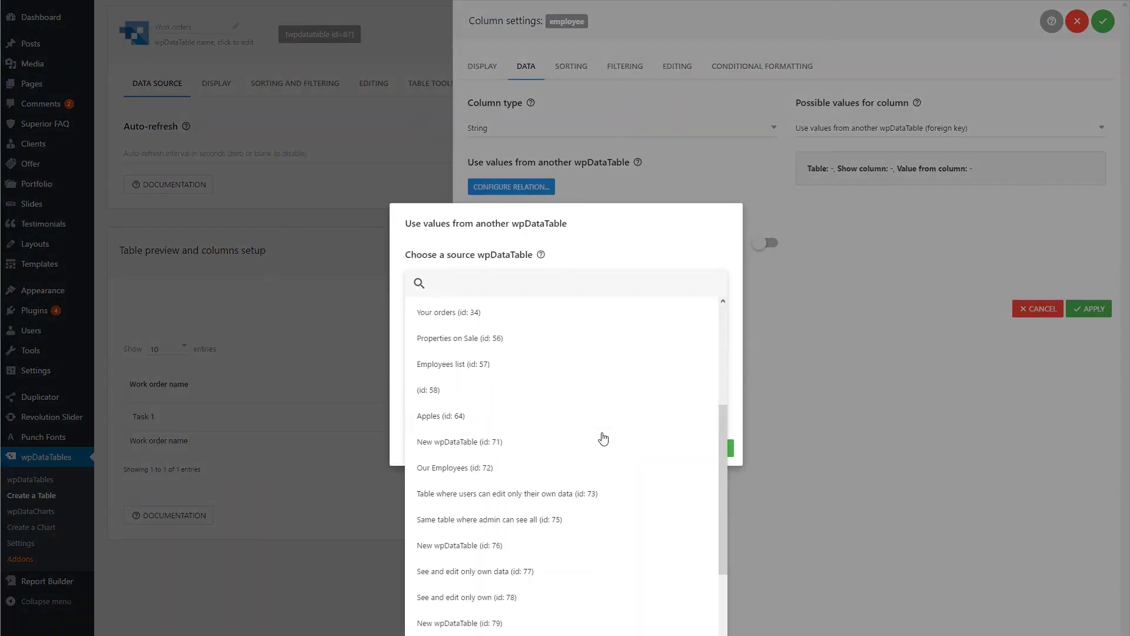
{"action": "left_click", "coordinate": [538, 606]}
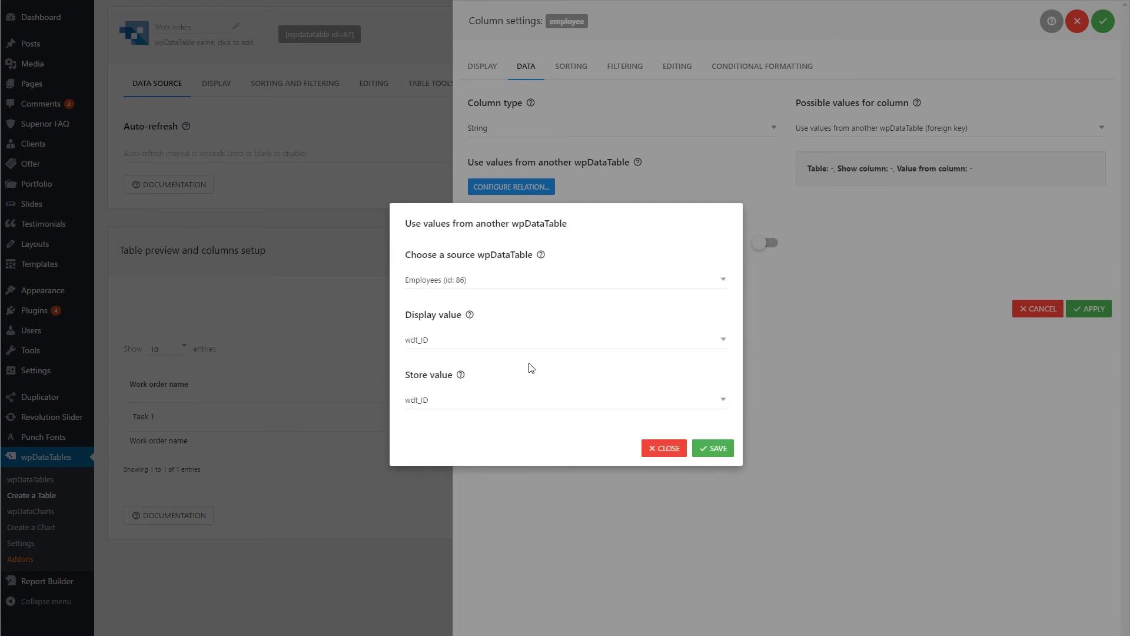
{"action": "left_click", "coordinate": [531, 346]}
{"action": "left_click", "coordinate": [521, 378]}
{"action": "left_click", "coordinate": [713, 448]}
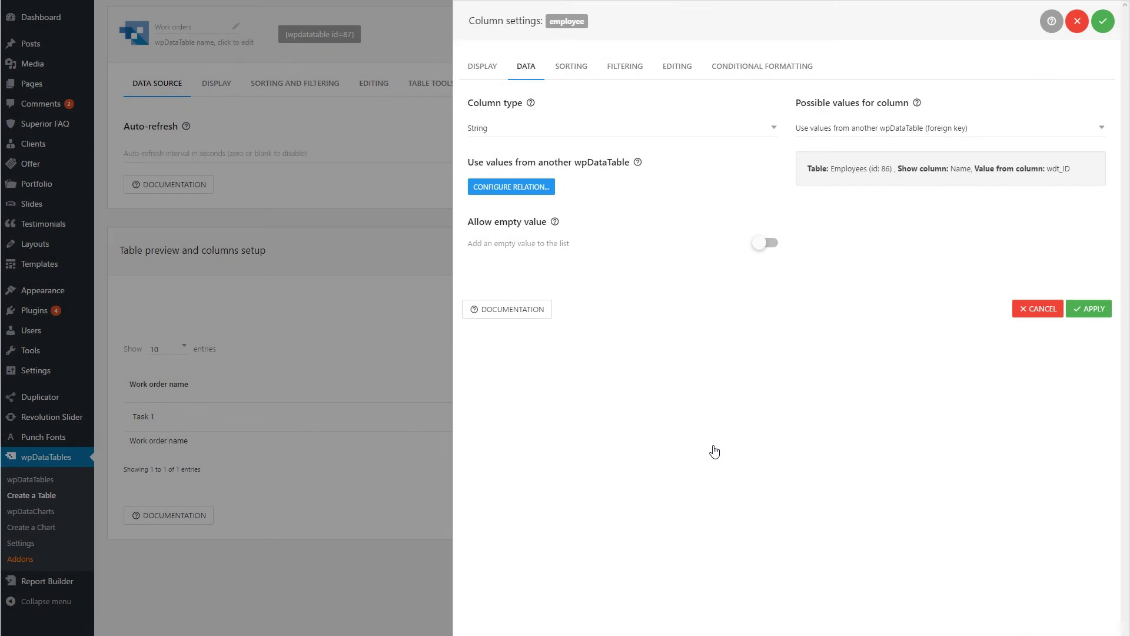
{"action": "left_click", "coordinate": [1082, 310]}
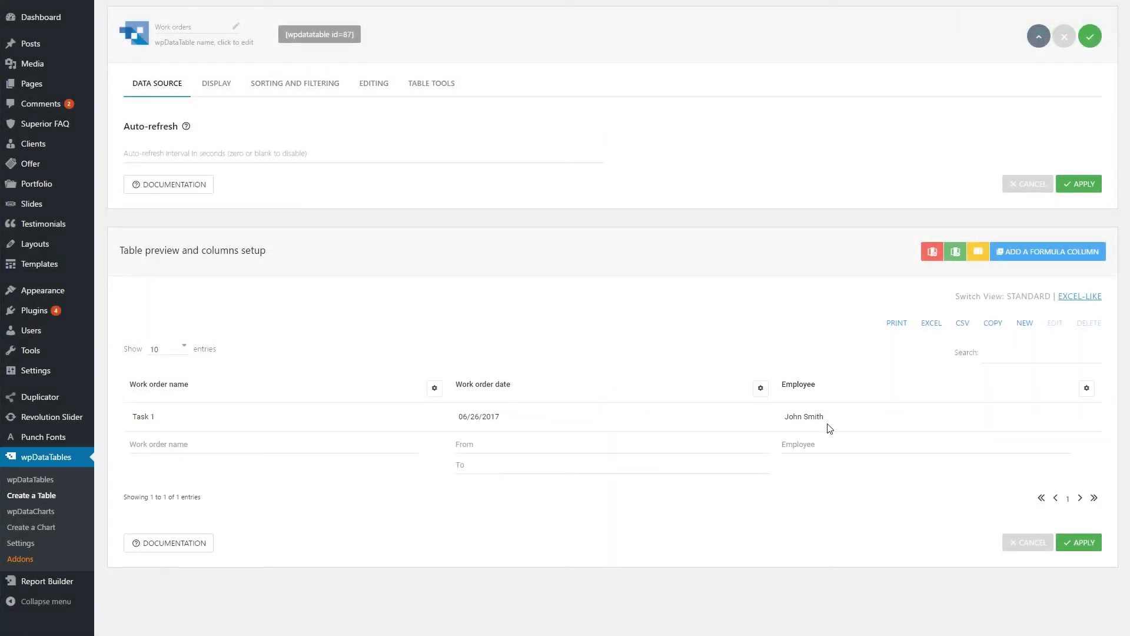
{"action": "left_click_drag", "start_coordinate": [825, 416], "coordinate": [784, 417]}
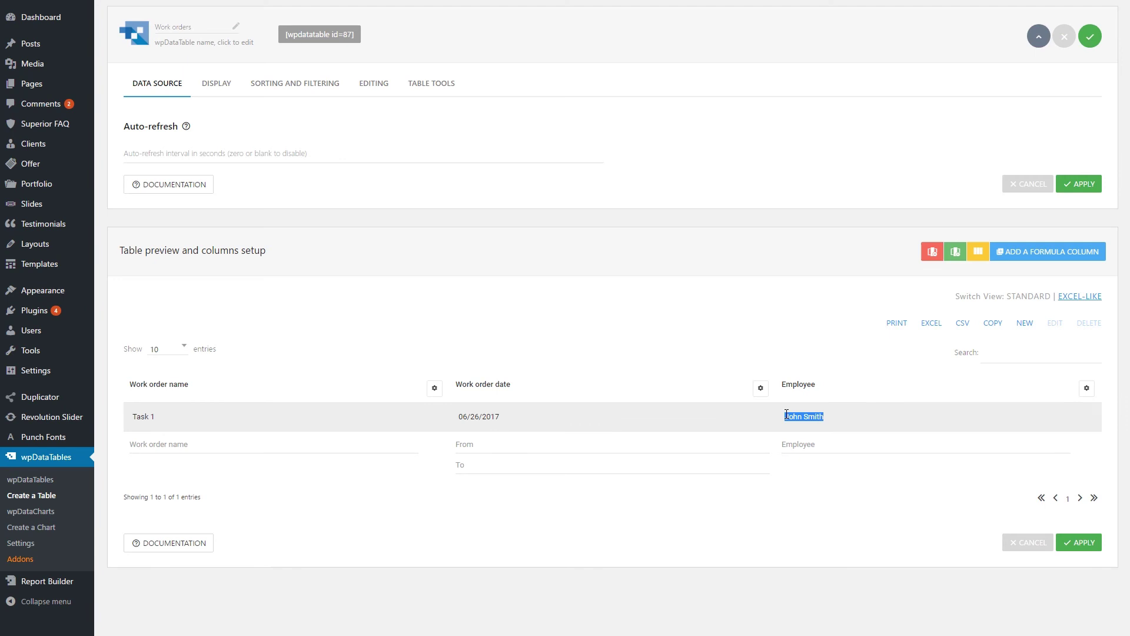
{"action": "left_click", "coordinate": [723, 333]}
- Set the Employee filter to Selectbox and its editor to Single-value selectbox, then apply
{"action": "left_click", "coordinate": [1086, 388]}
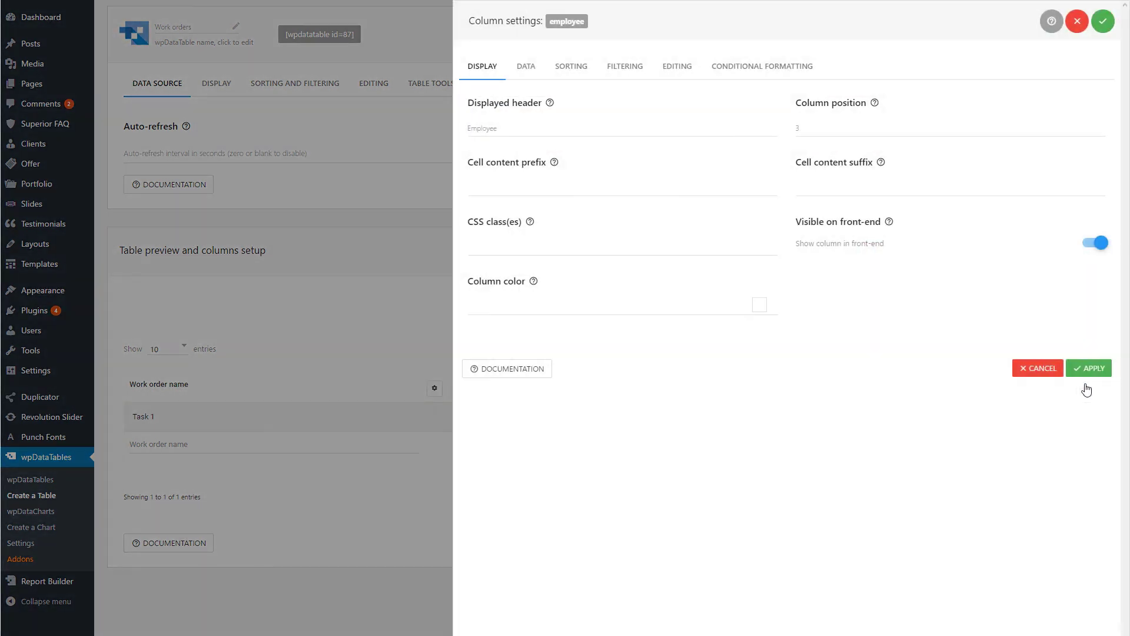
{"action": "left_click", "coordinate": [629, 69]}
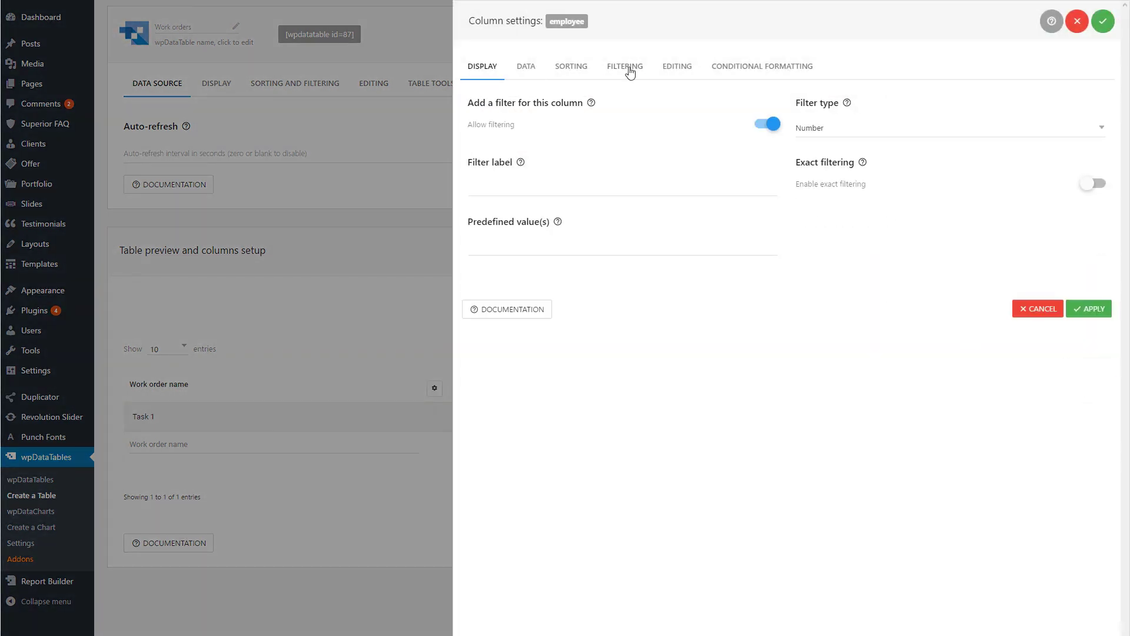
{"action": "left_click", "coordinate": [1039, 133]}
{"action": "left_click", "coordinate": [890, 278]}
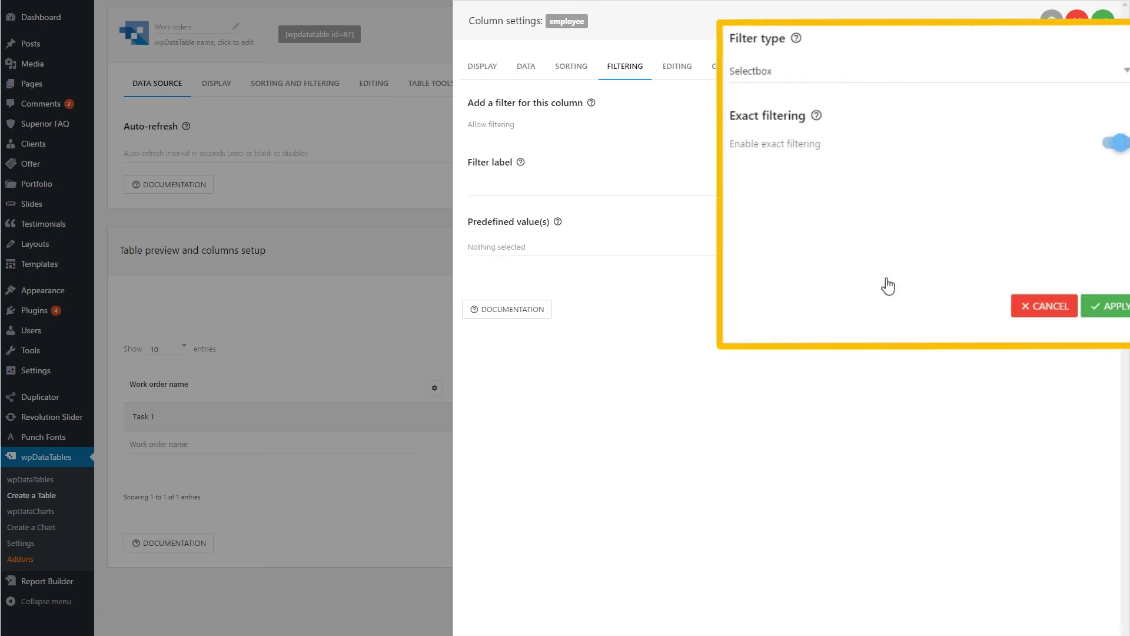
{"action": "left_click", "coordinate": [675, 70]}
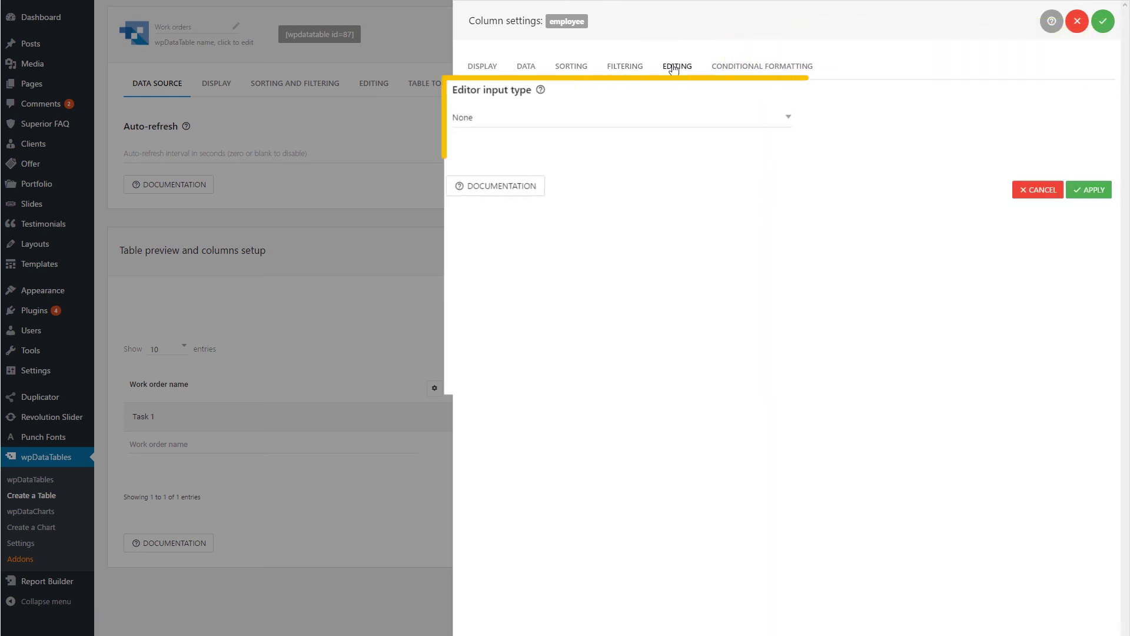
{"action": "left_click", "coordinate": [702, 96]}
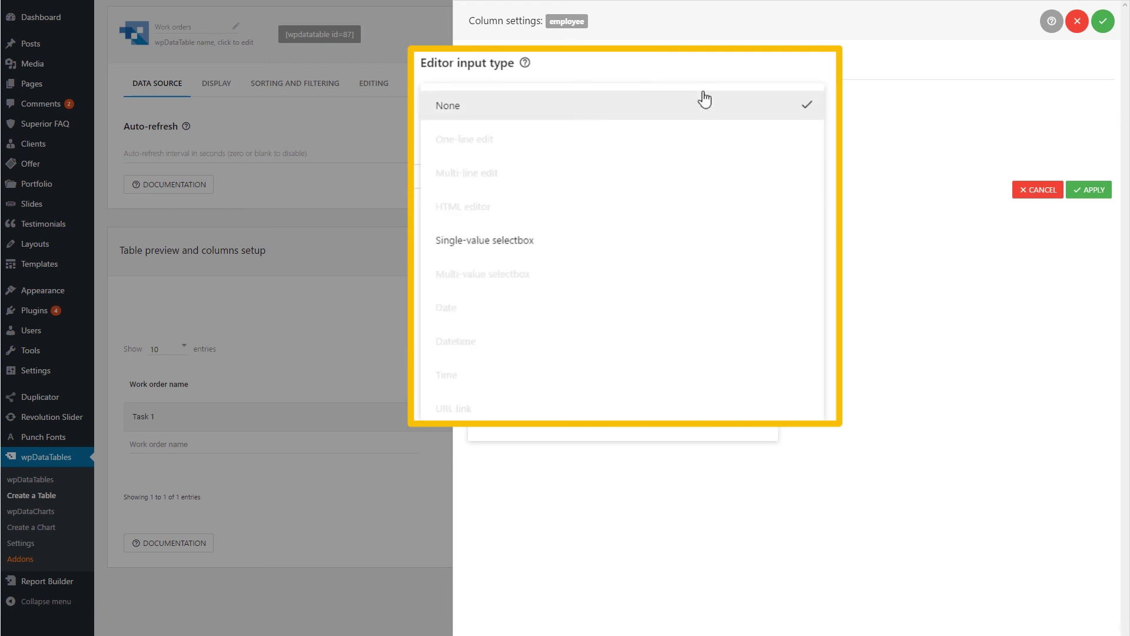
{"action": "left_click", "coordinate": [644, 246]}
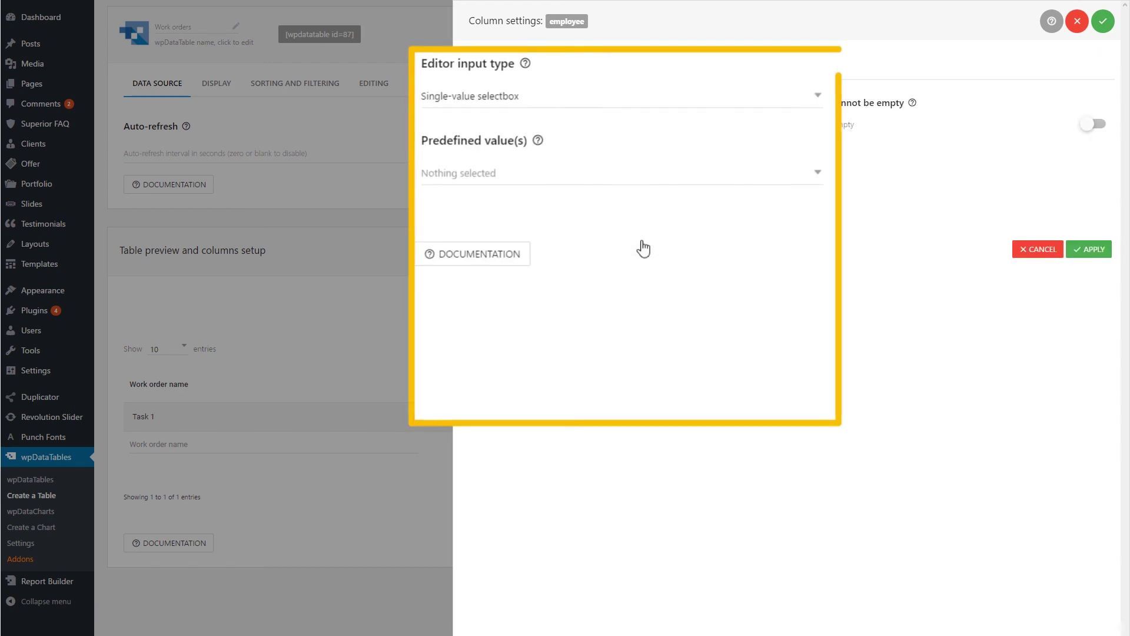
{"action": "left_click", "coordinate": [1092, 249]}
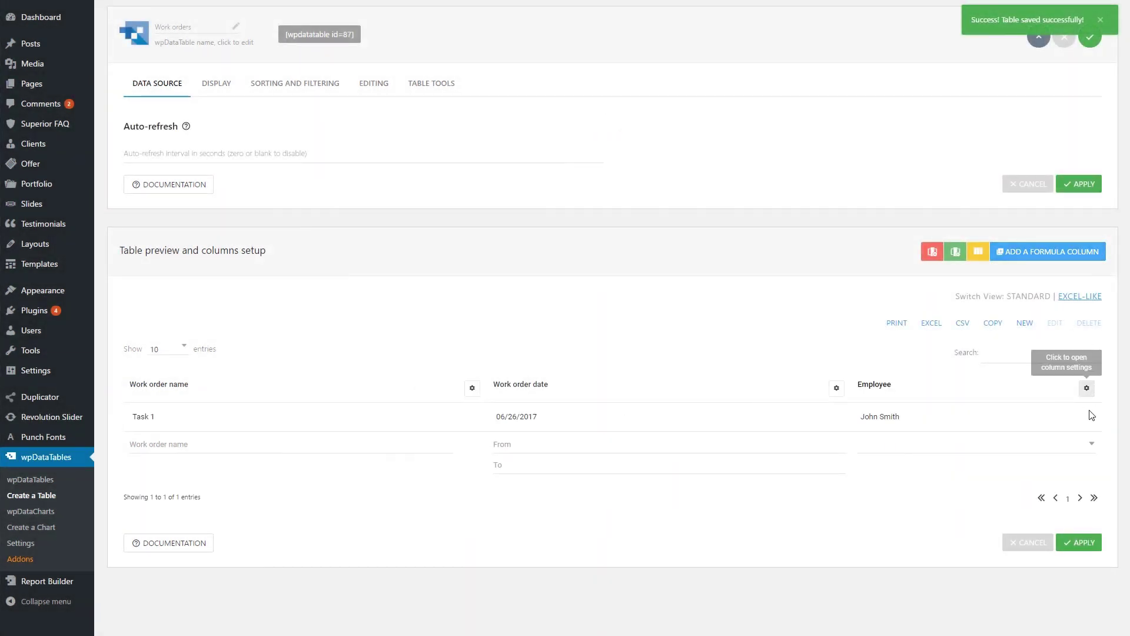
- Open the Employee filter under the table to show the three employee names
{"action": "left_click", "coordinate": [1089, 443]}
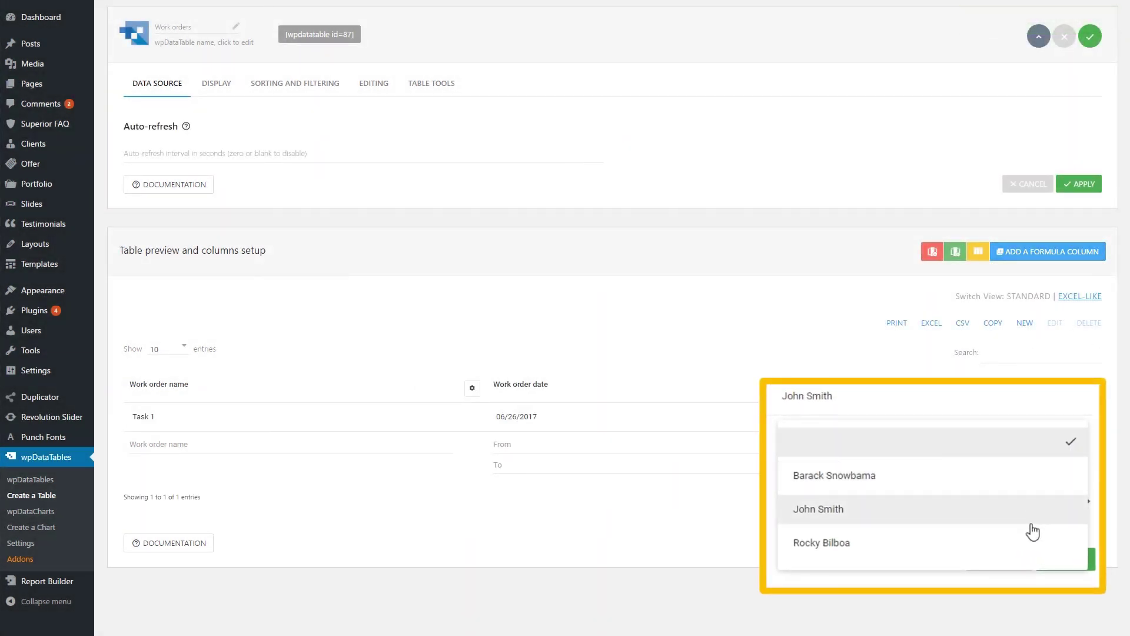